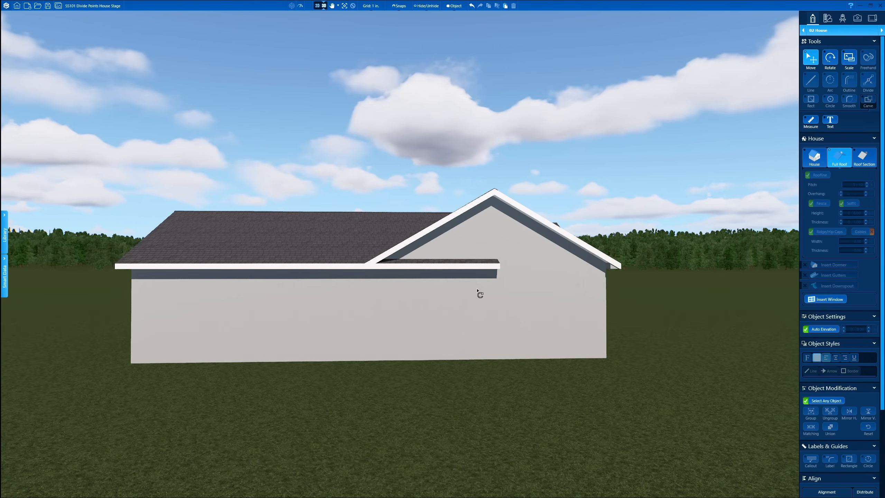
Examine the house's gable end in 3D and its footprint over the aerial image in plan view
mouse_move(511, 230)
middle_down()
mouse_move(473, 286)
mouse_move(413, 205)
mouse_move(457, 185)
mouse_move(415, 214)
mouse_move(538, 240)
mouse_move(646, 241)
mouse_move(497, 276)
mouse_move(490, 219)
mouse_move(485, 233)
mouse_move(494, 236)
middle_up()
scroll(467, 216, down, 3)
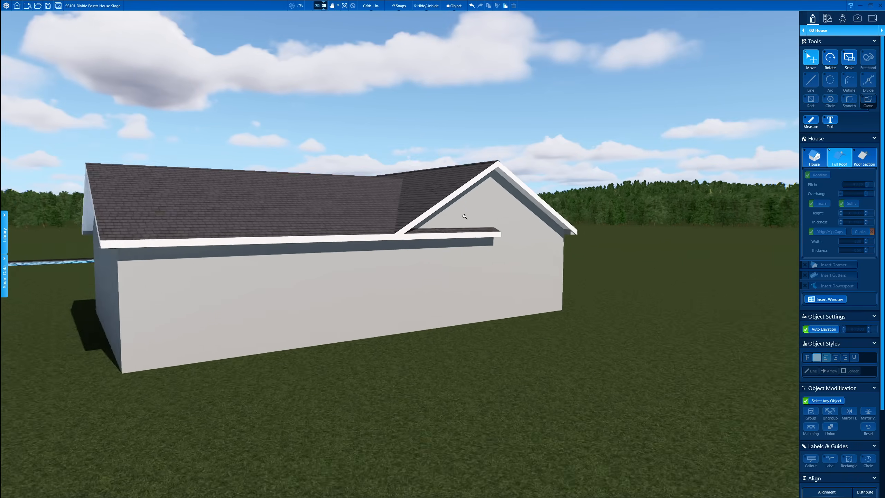
click(317, 11)
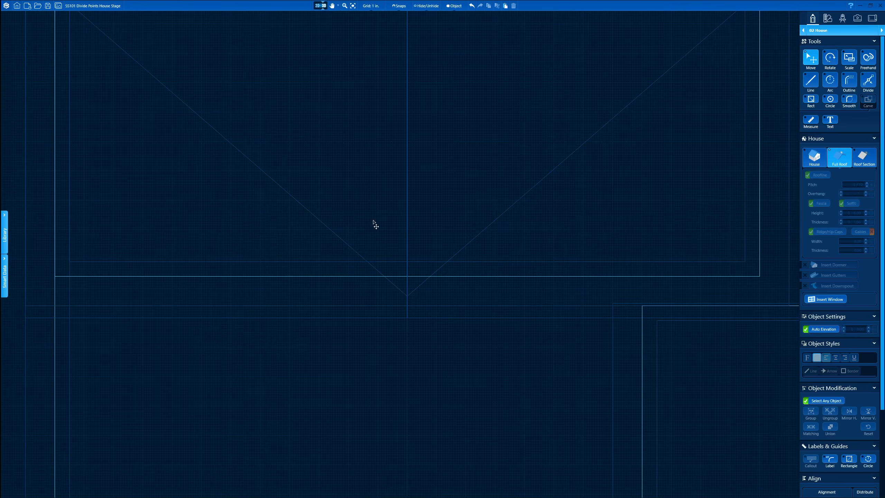
scroll(418, 271, down, 4)
scroll(419, 269, down, 4)
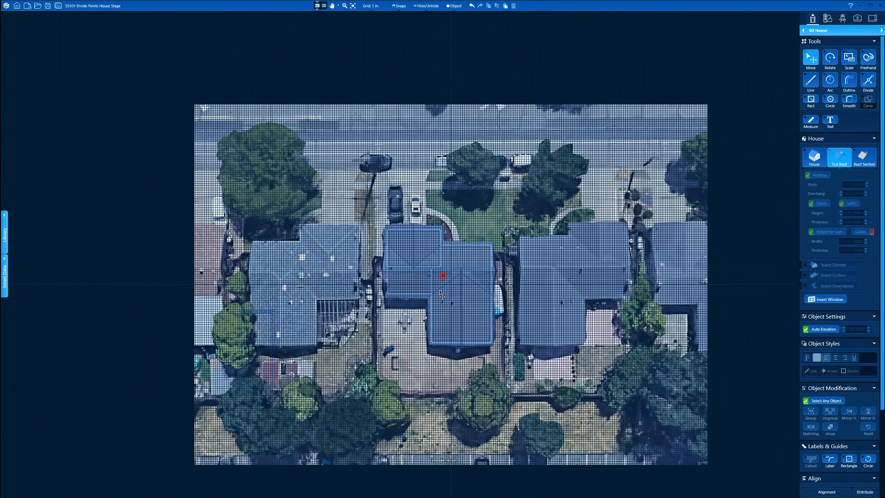
middle_drag(437, 290, 365, 229)
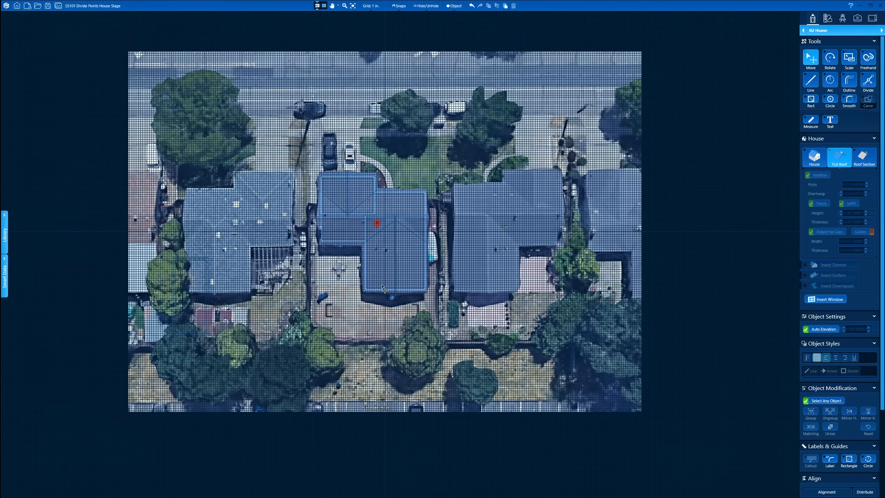
Inspect the roof from several sides in 3D, selecting the roof that overlaps the gable end wall
click(327, 7)
drag(414, 279, 468, 276)
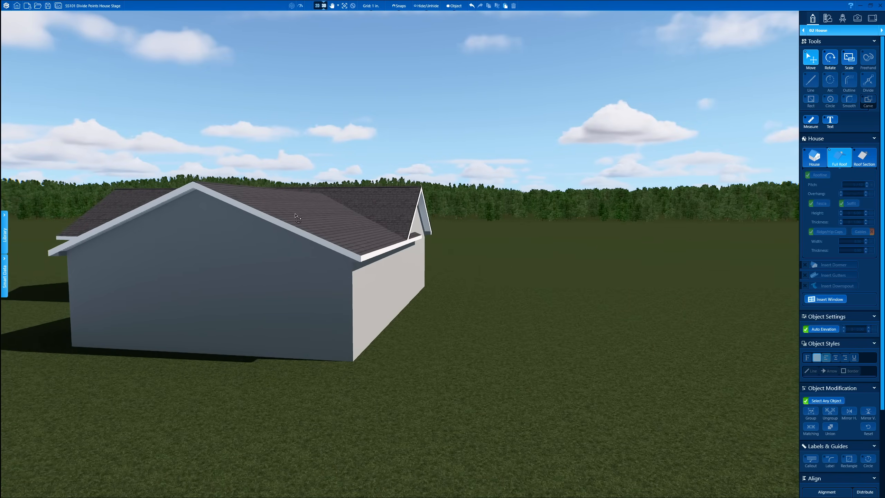
drag(296, 217, 413, 223)
drag(528, 242, 443, 241)
scroll(414, 195, down, 4)
drag(490, 219, 474, 284)
scroll(468, 265, up, 3)
click(474, 257)
scroll(471, 272, up, 2)
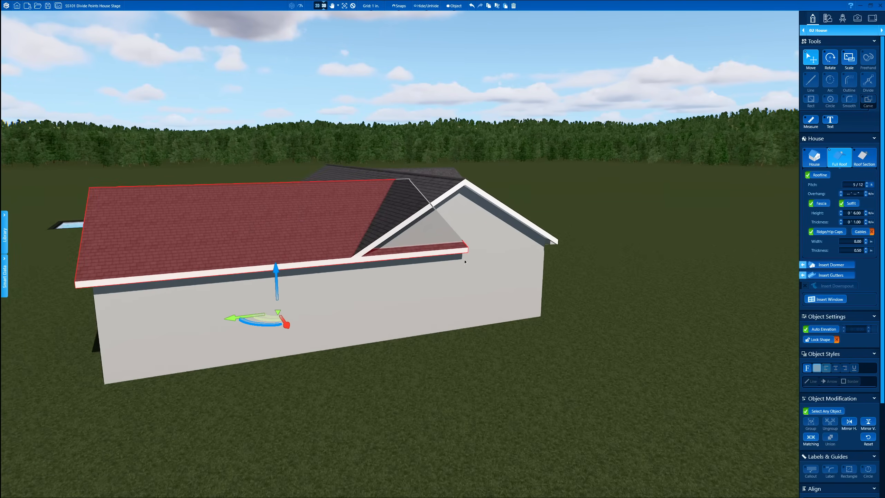
mouse_move(469, 261)
middle_down()
mouse_move(461, 248)
mouse_move(483, 265)
middle_up()
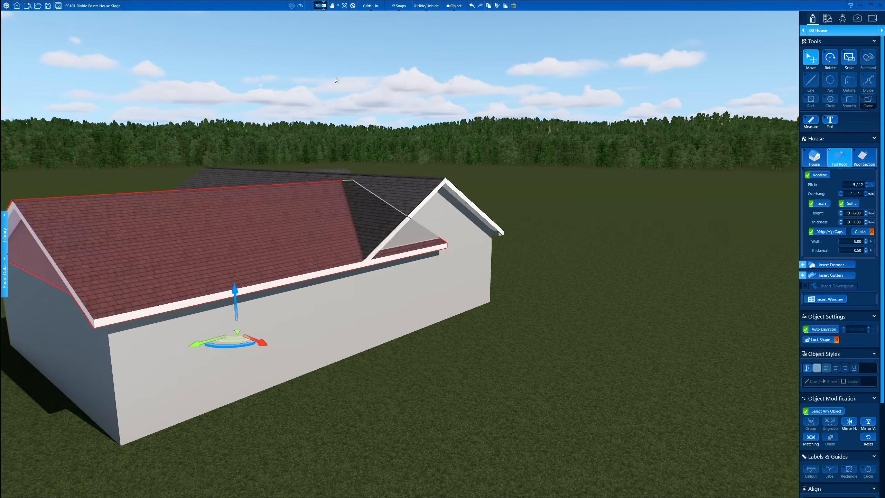
In plan view, select the L-shaped house over the aerial image and adjust its outline's upper-left corner point
click(316, 6)
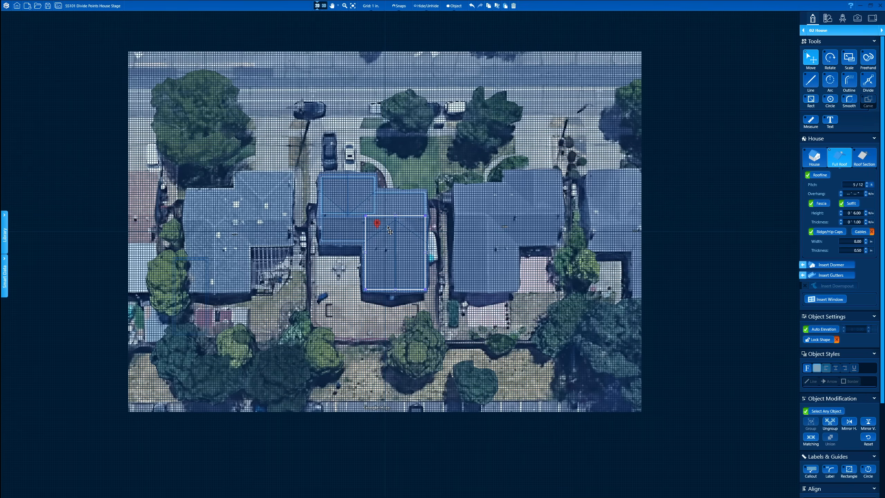
click(412, 198)
middle_drag(485, 191, 403, 177)
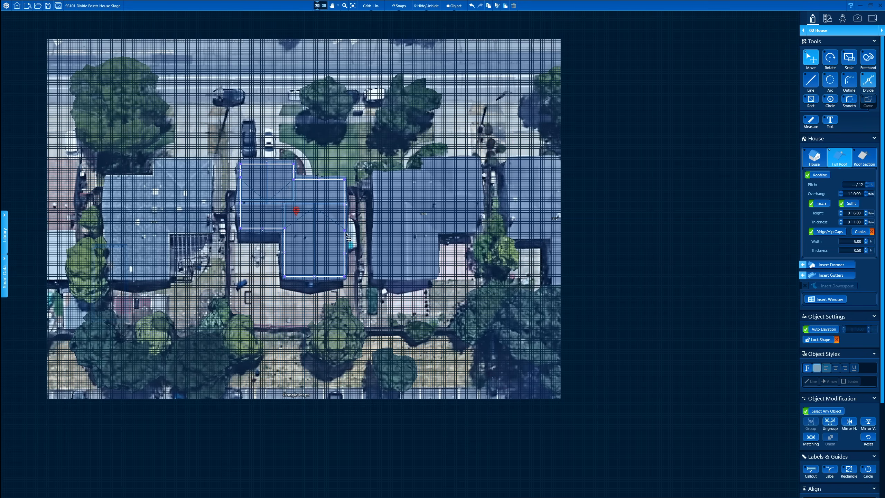
scroll(302, 217, up, 5)
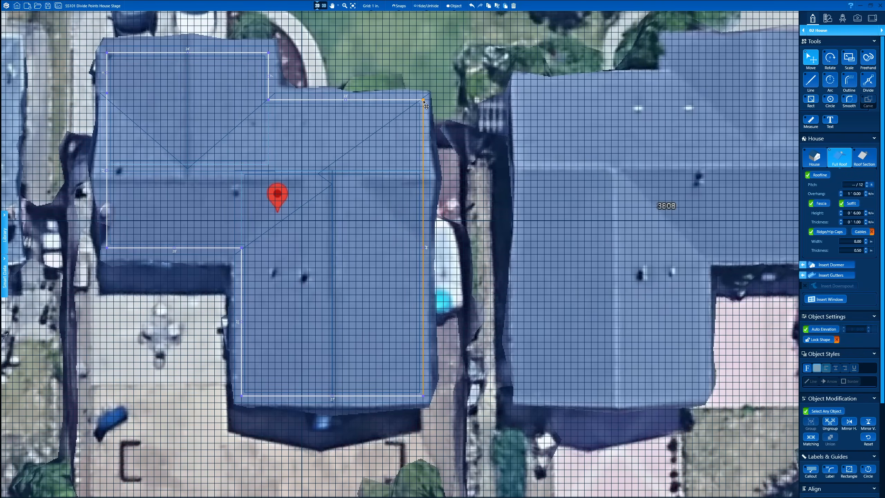
drag(106, 93, 106, 54)
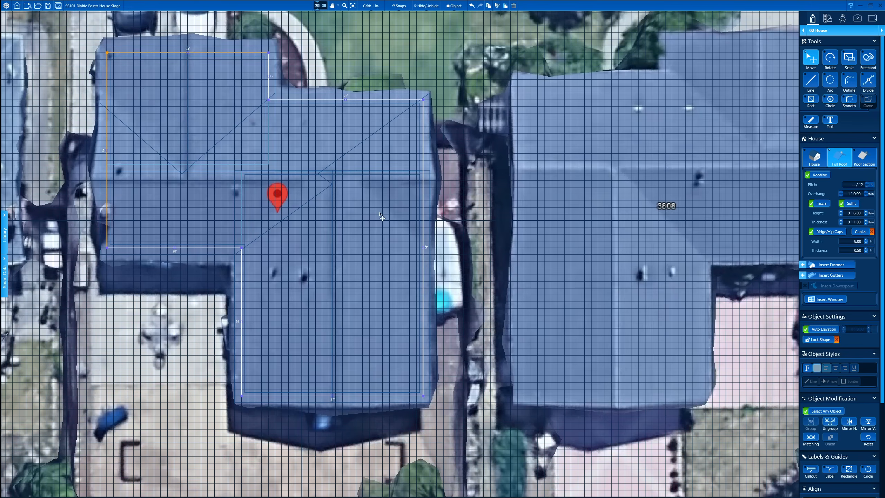
Return to the 3D view and reset the selected house
click(324, 5)
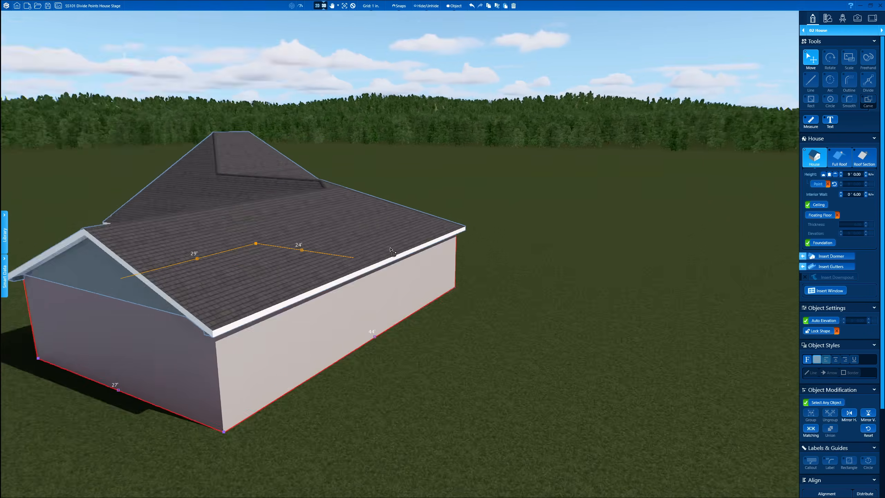
drag(391, 250, 727, 182)
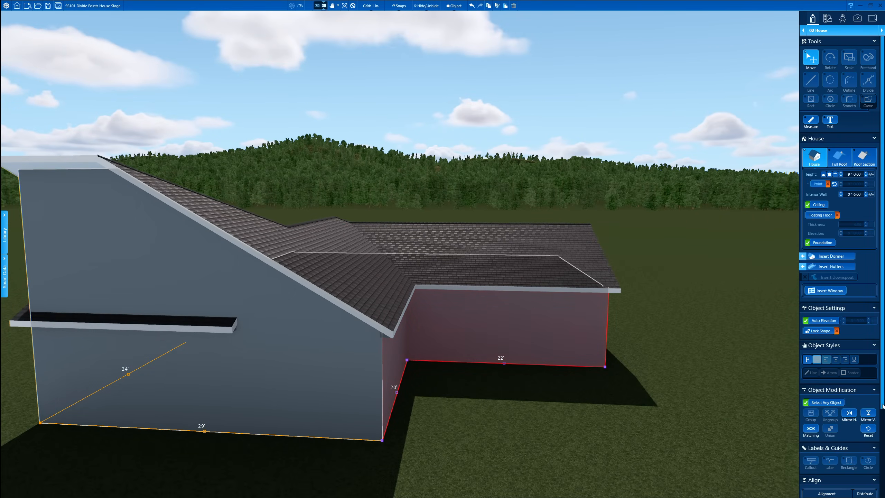
click(869, 432)
Set the style of the roof section above the 29' wall to Gable
drag(400, 240, 522, 282)
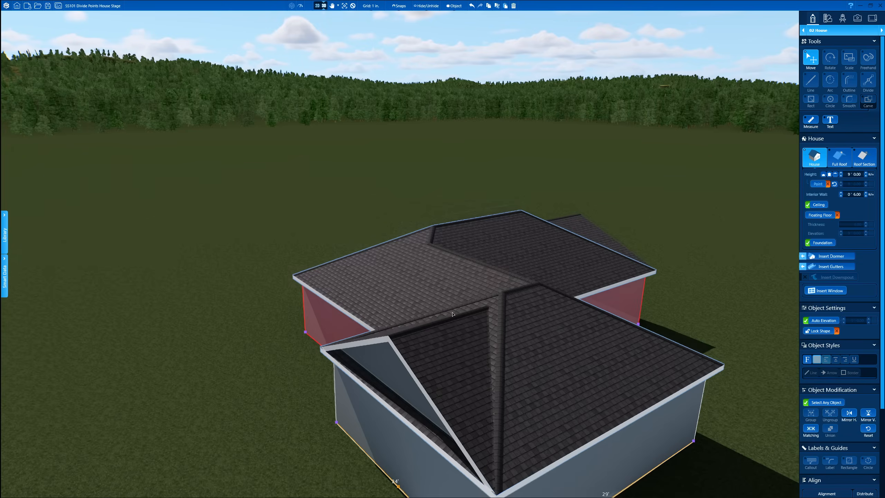
scroll(522, 282, down, 3)
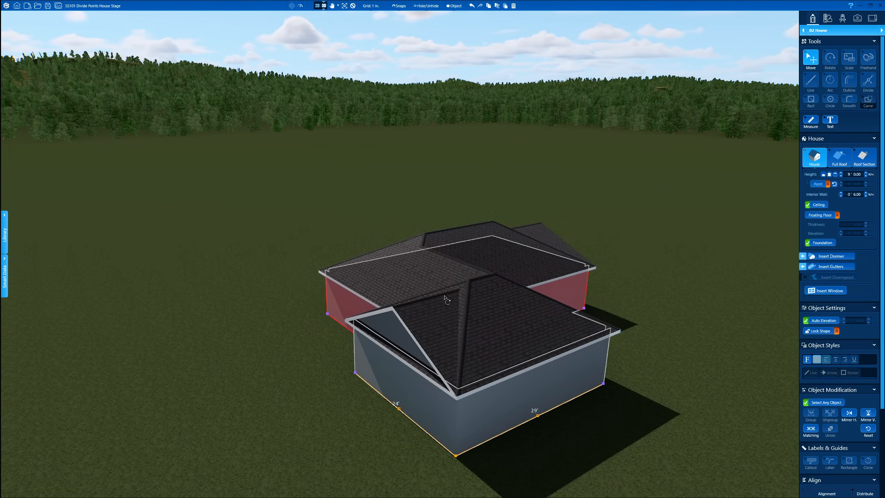
drag(447, 299, 374, 299)
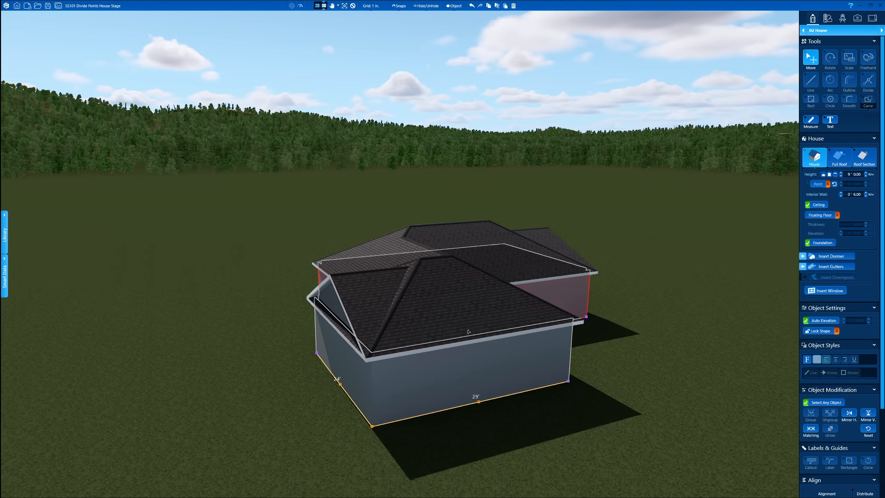
mouse_move(467, 331)
middle_down()
mouse_move(434, 327)
mouse_move(465, 328)
middle_up()
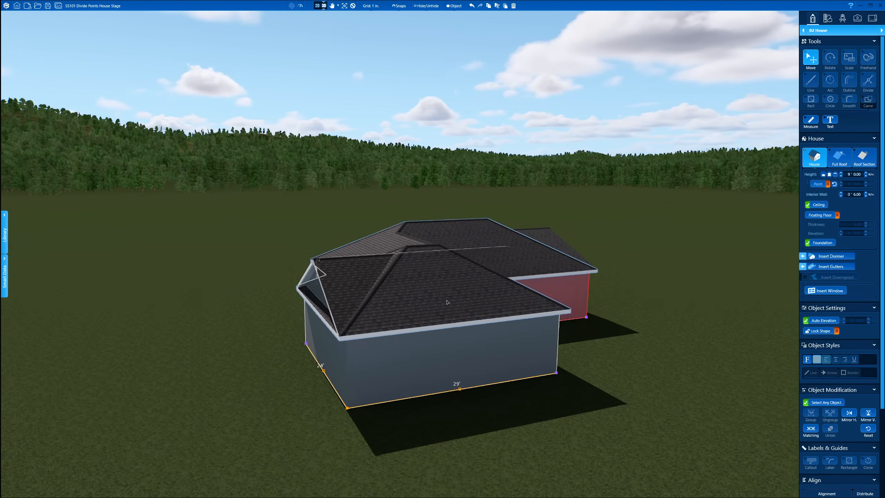
click(447, 302)
click(433, 290)
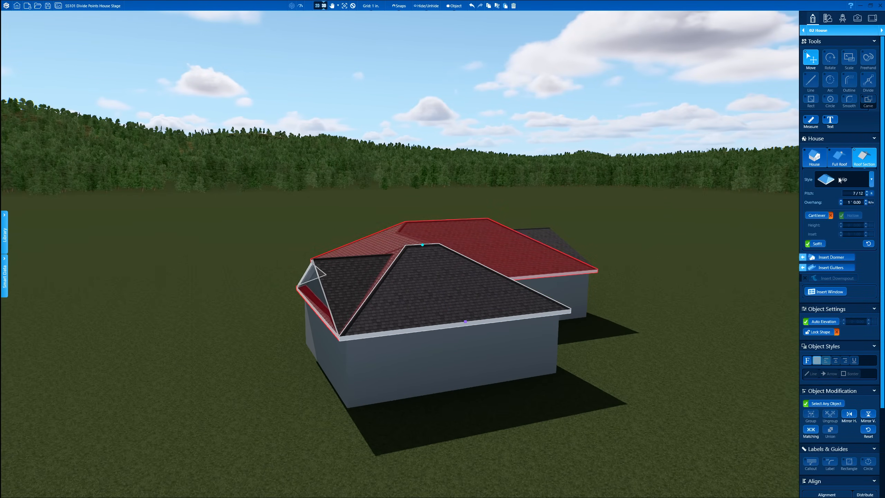
click(871, 180)
click(849, 216)
Set the style of the roof section above the long outer wall to Gable
middle_drag(488, 289, 648, 345)
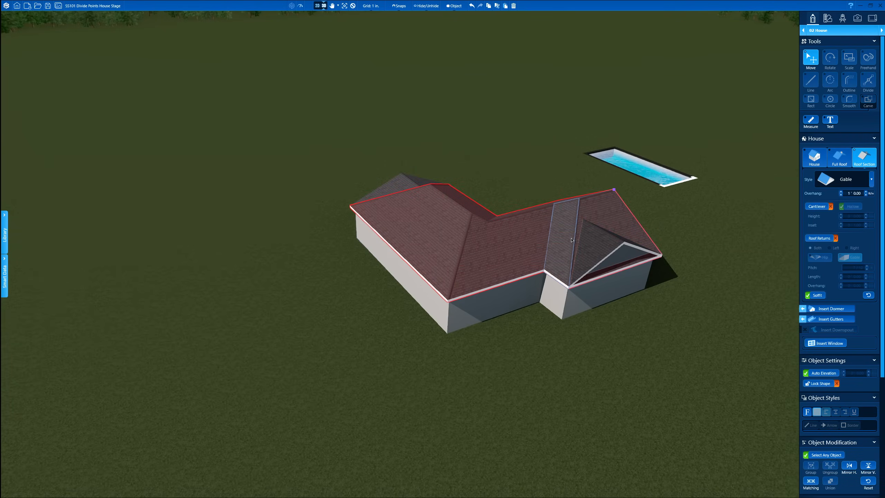
middle_drag(433, 252, 558, 276)
click(397, 231)
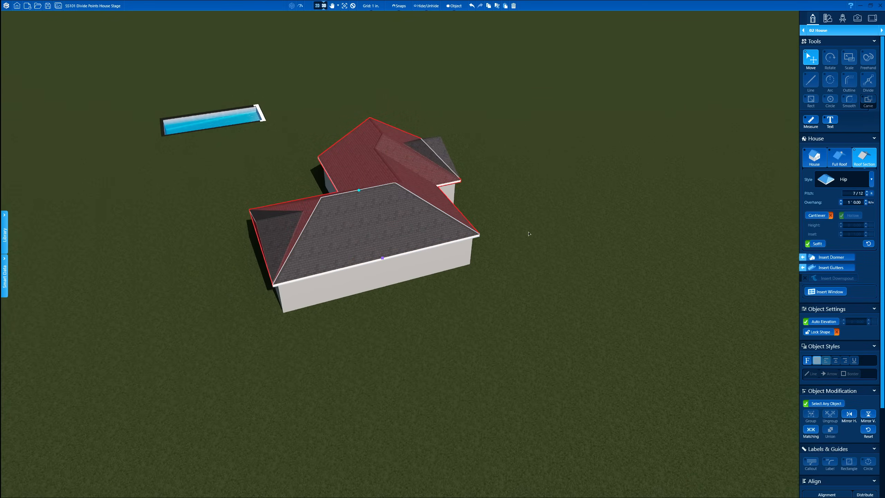
click(833, 182)
click(847, 217)
mouse_move(510, 253)
middle_down()
mouse_move(480, 244)
mouse_move(453, 257)
mouse_move(383, 261)
mouse_move(494, 251)
middle_up()
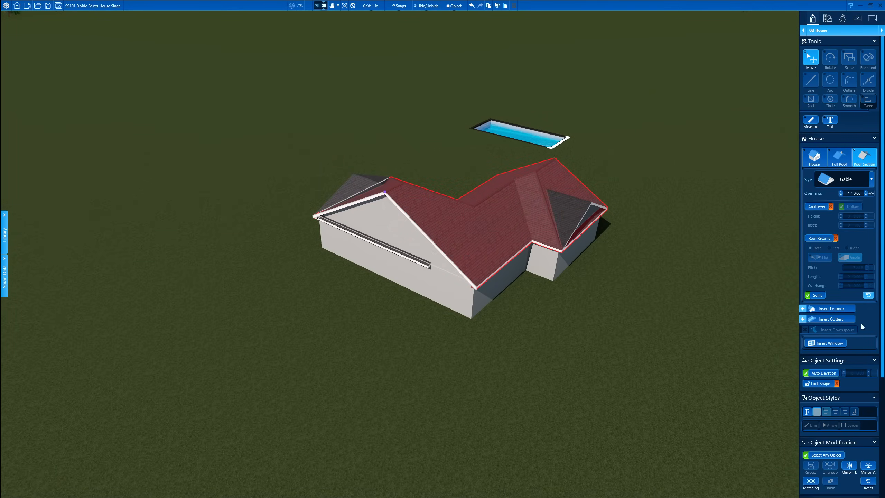
Reset the roof to plain hip sections and check it from the other sides
click(868, 483)
middle_drag(471, 329, 422, 298)
click(486, 284)
click(563, 299)
drag(545, 151, 503, 278)
scroll(540, 262, up, 4)
middle_drag(540, 262, 366, 277)
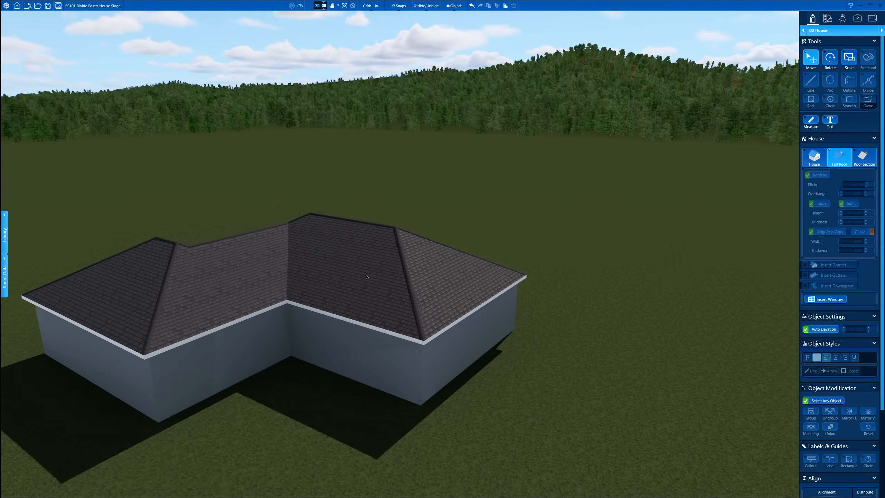
Set the full roof's pitch to 5/12 and its overhang to 1' 6"
click(339, 260)
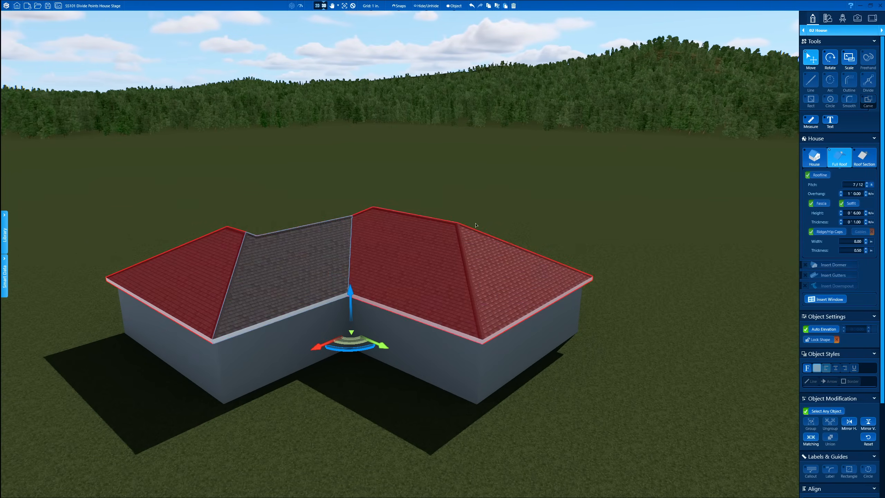
middle_drag(577, 200, 724, 204)
click(866, 192)
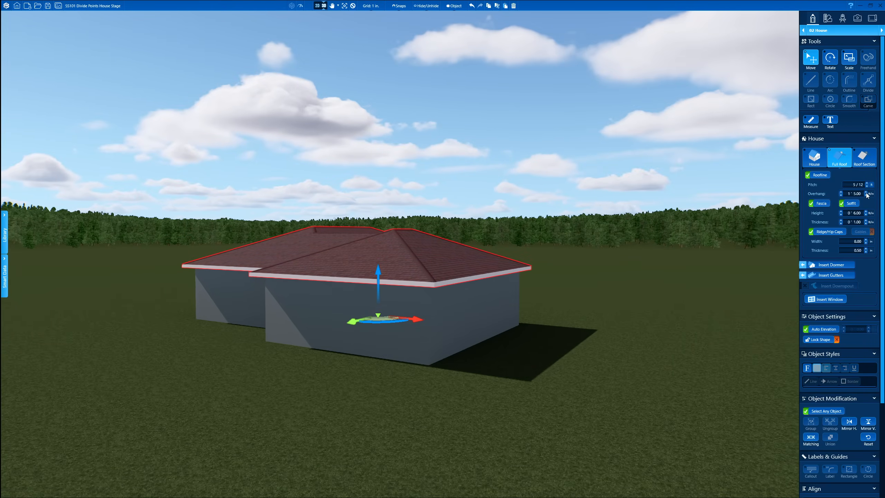
click(866, 192)
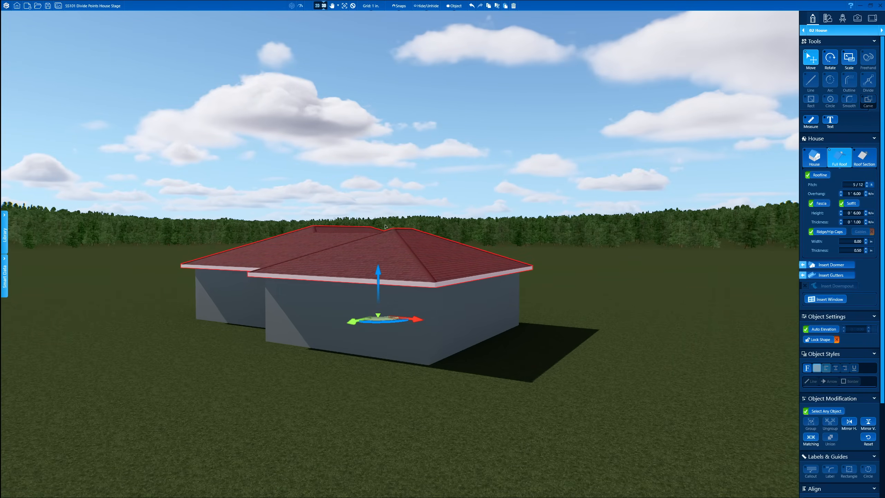
Inspect the hip roof section at the end of the long wing, its style choices and the overall roof layout
middle_drag(385, 227, 495, 266)
click(401, 334)
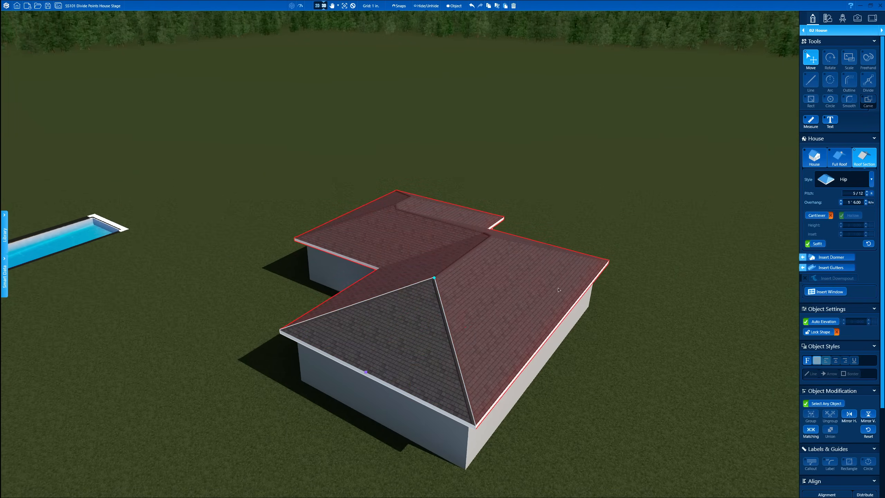
click(849, 179)
click(491, 347)
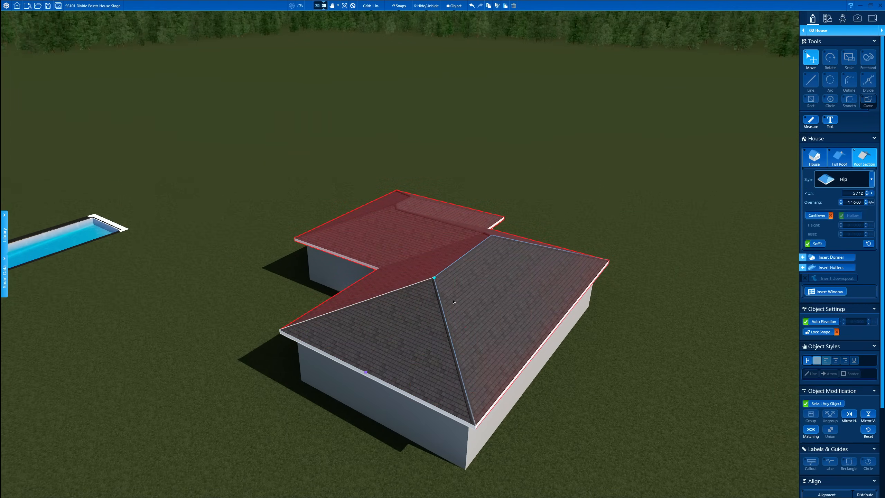
middle_drag(450, 304, 345, 310)
middle_drag(444, 223, 306, 202)
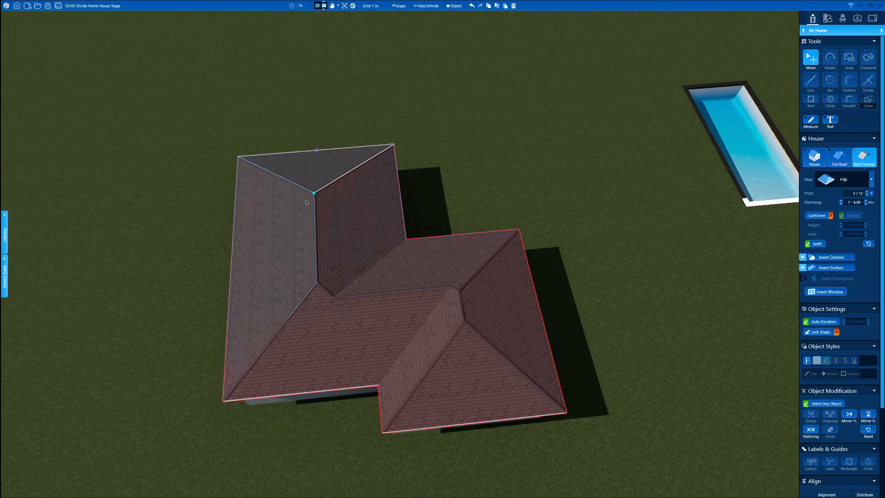
click(354, 7)
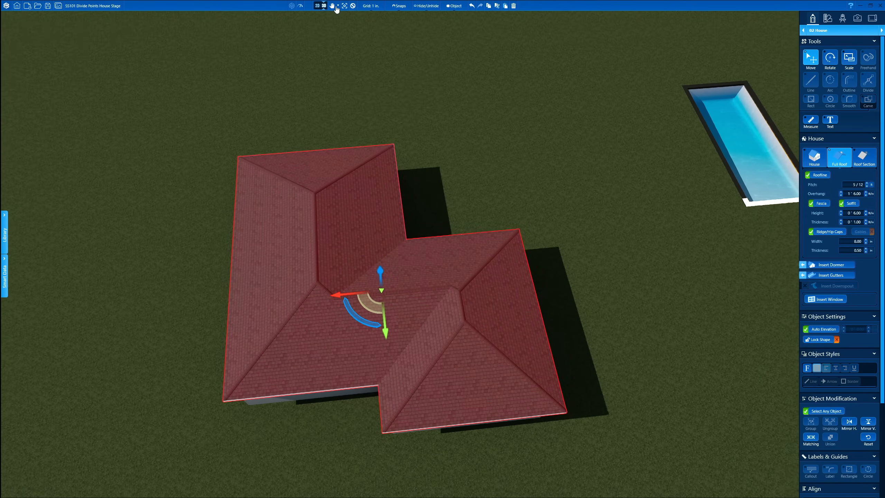
In plan view, divide the roof outline's left and right edges at points level with its inner corners
click(317, 6)
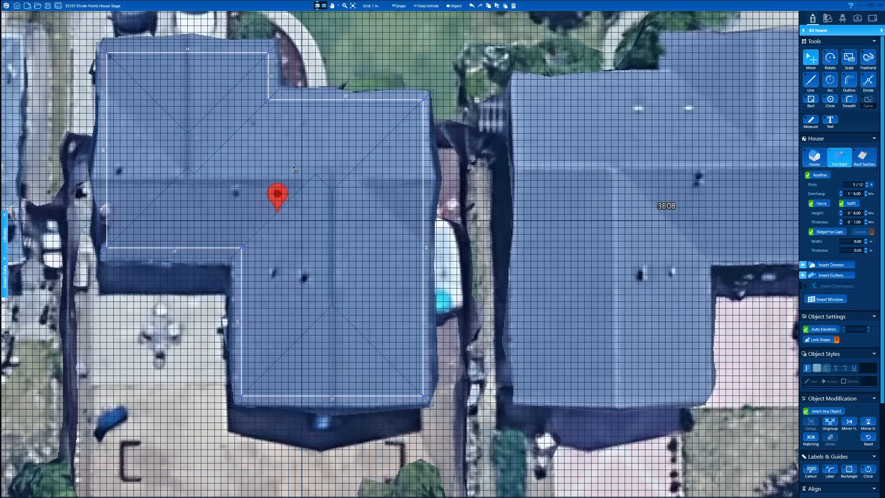
click(868, 83)
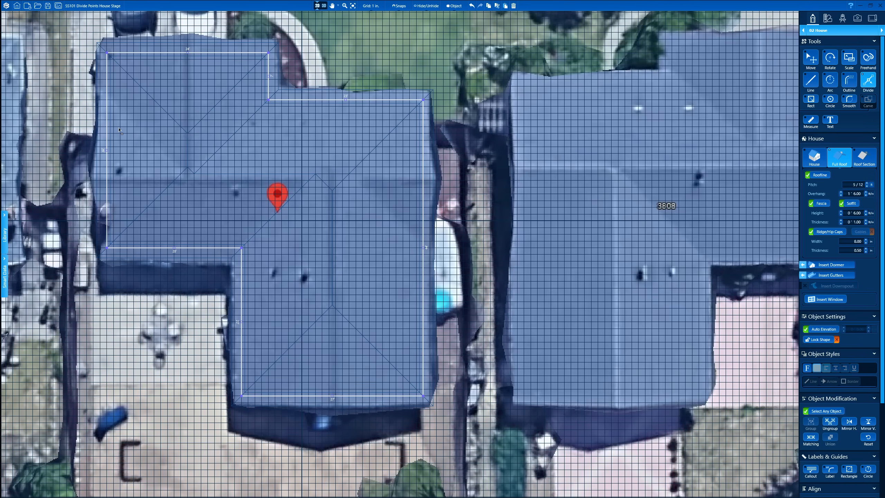
scroll(119, 130, up, 1)
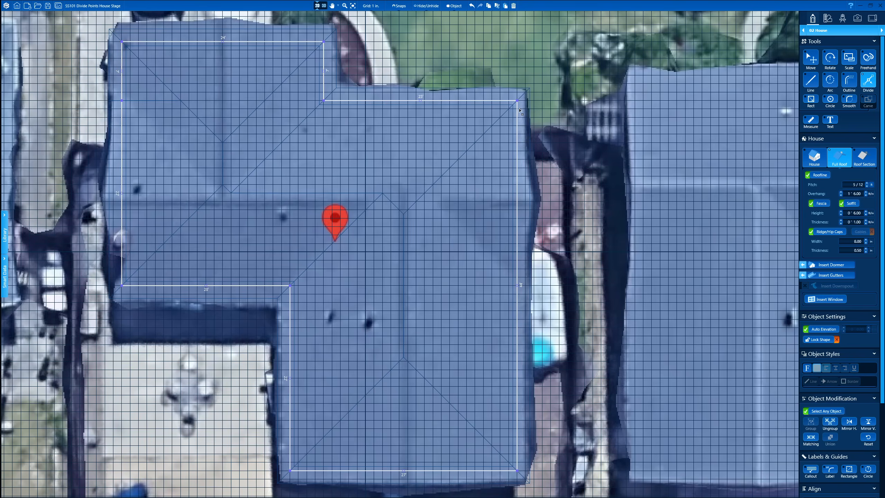
click(517, 286)
click(518, 286)
In 3D view, set the upper divided roof section on the outline's long right side to the Gable style
click(317, 7)
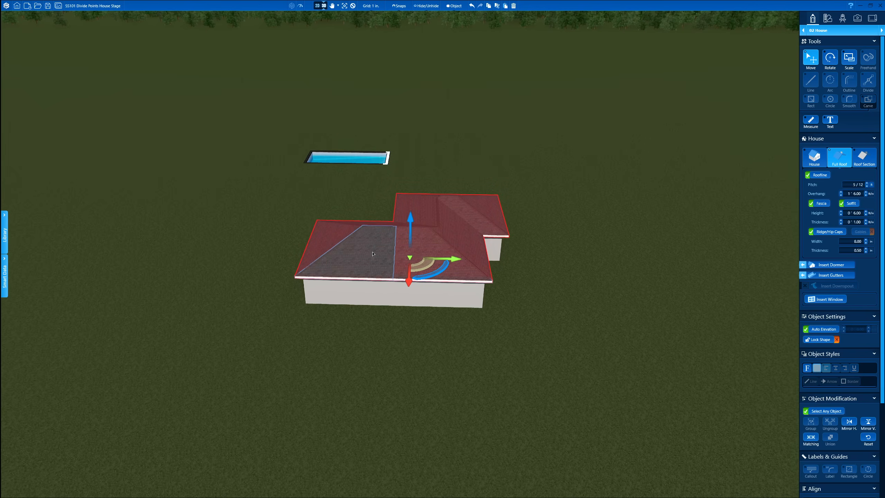
scroll(385, 332, up, 4)
middle_drag(385, 332, 390, 251)
click(463, 249)
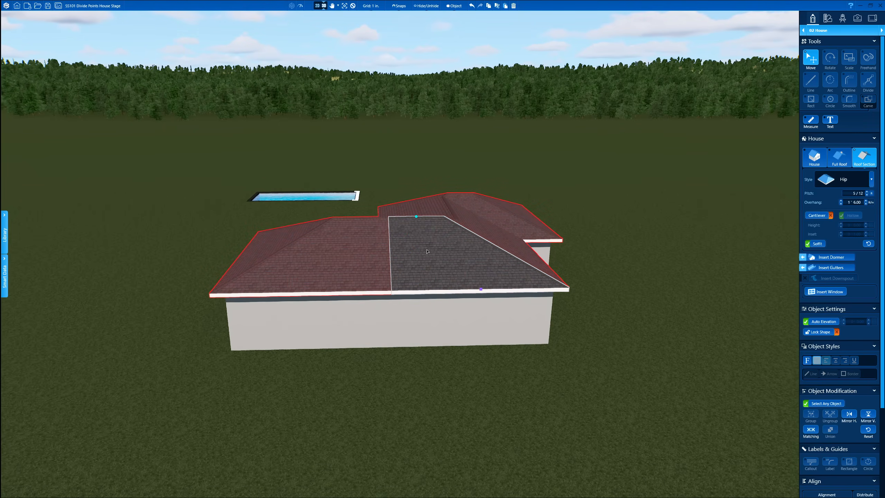
click(872, 181)
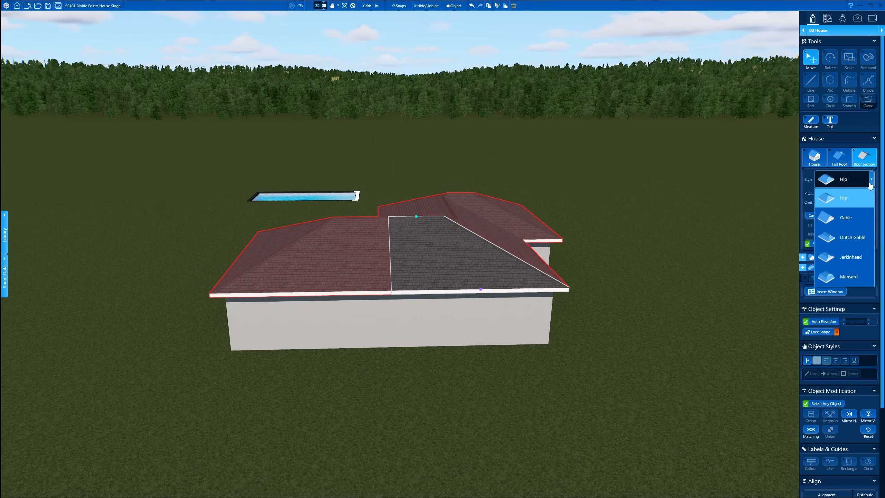
click(844, 217)
Set the hip roof section at the end of the long wing to the Gable style
middle_drag(463, 394, 440, 336)
scroll(440, 335, up, 4)
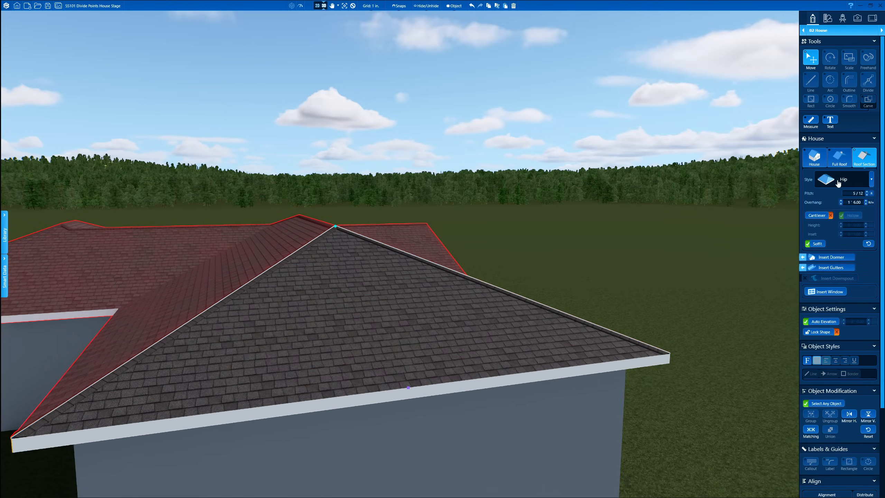
click(872, 179)
click(844, 217)
Set the larger divided roof section on the outline's left side to the Gable style
scroll(577, 239, down, 5)
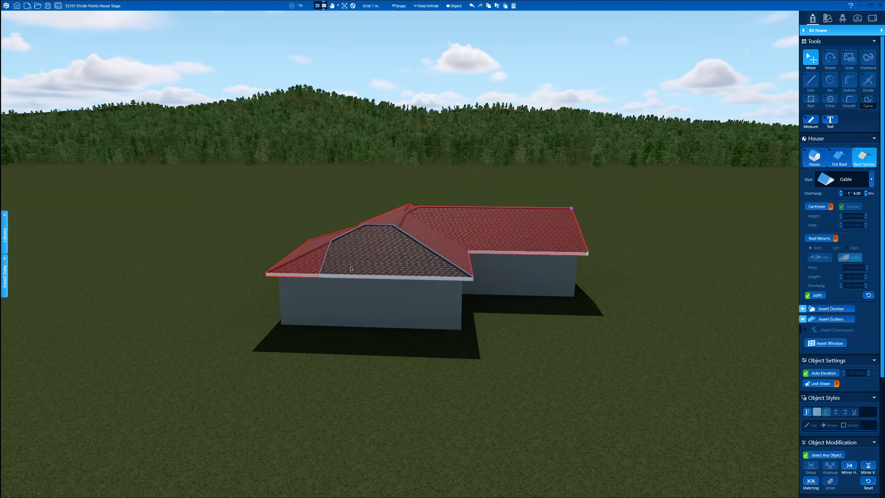
right_drag(348, 260, 359, 266)
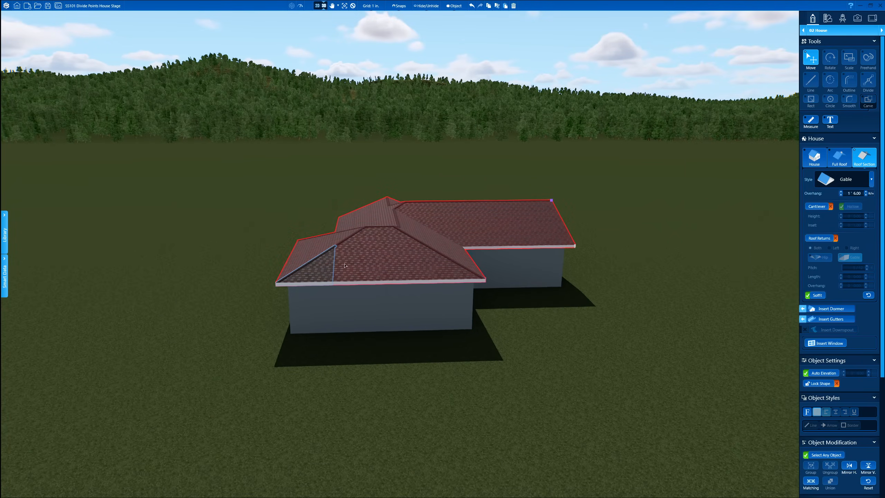
click(383, 256)
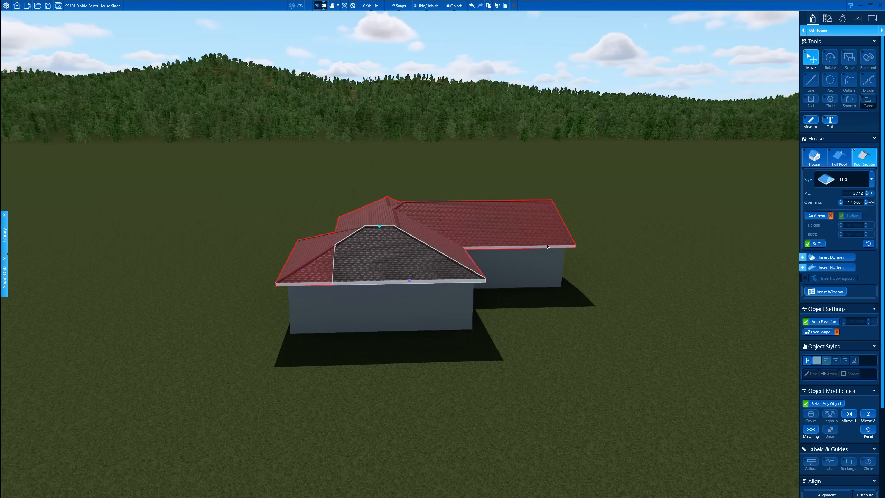
click(872, 183)
click(850, 218)
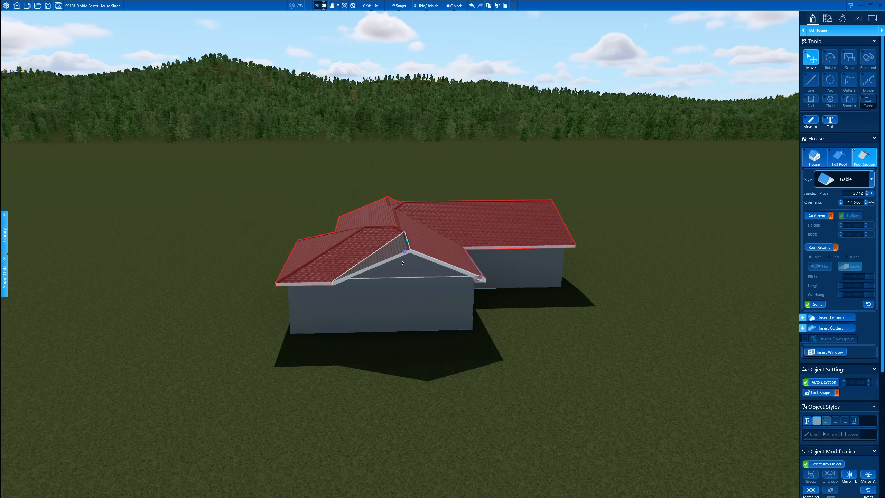
Set the hip roof section at the end of the short wing to Gable and check the roof from the front and above
right_drag(378, 258, 434, 271)
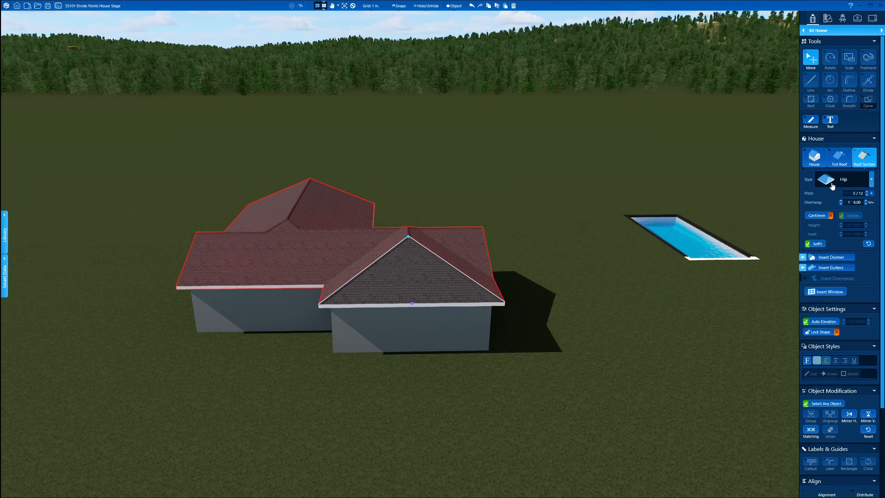
click(831, 186)
click(845, 217)
right_drag(553, 198, 472, 261)
scroll(472, 261, up, 5)
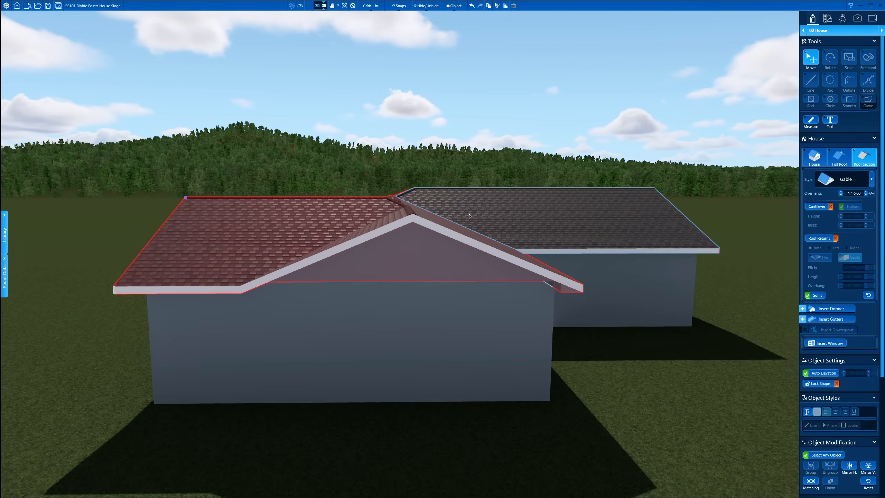
middle_drag(470, 213, 350, 262)
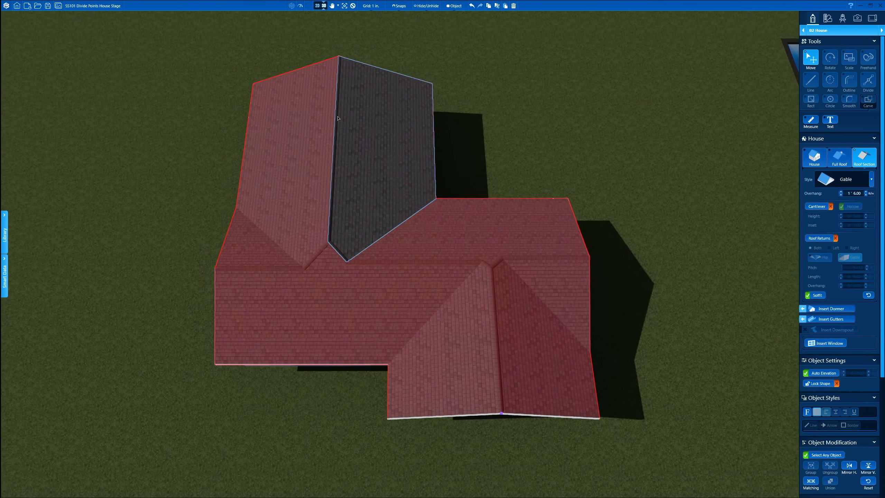
In plan view, hide the background imagery and examine how the side gable ridges line up with the main ridge
click(316, 5)
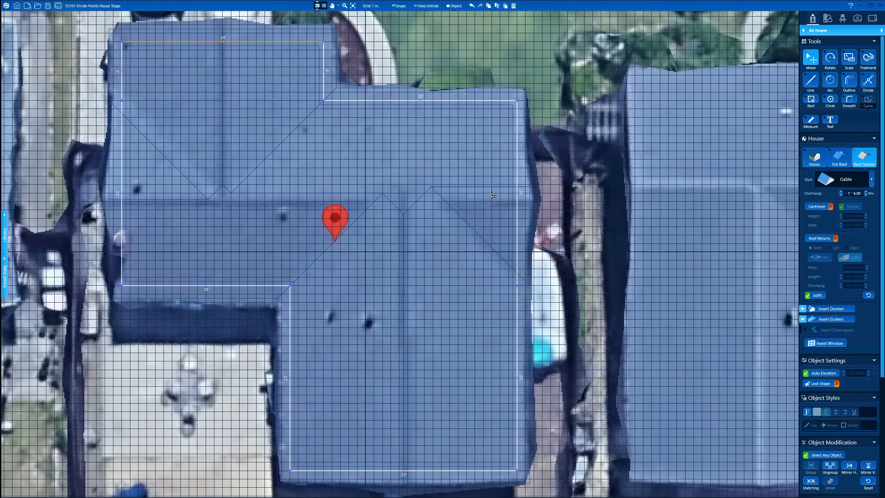
scroll(209, 206, up, 1)
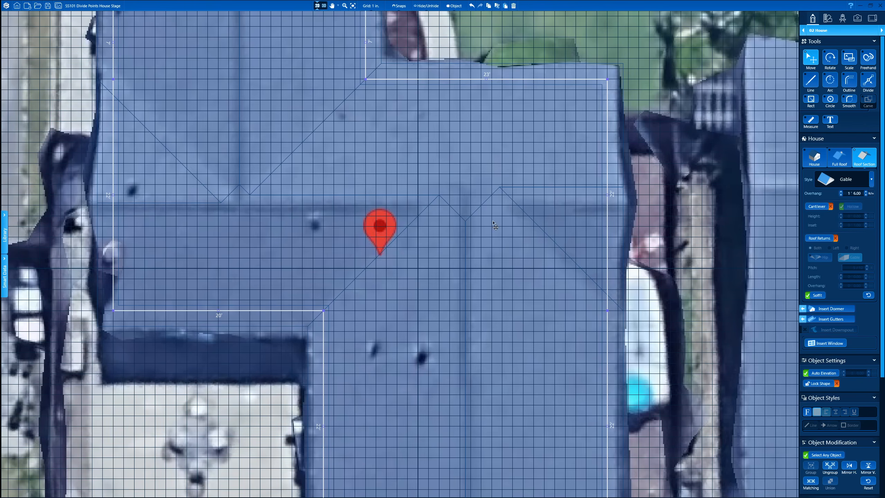
middle_drag(227, 152, 387, 186)
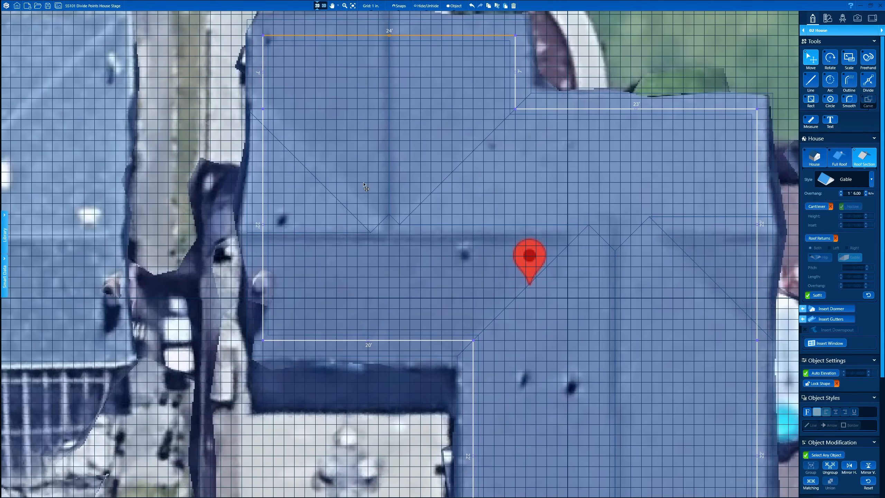
key(b)
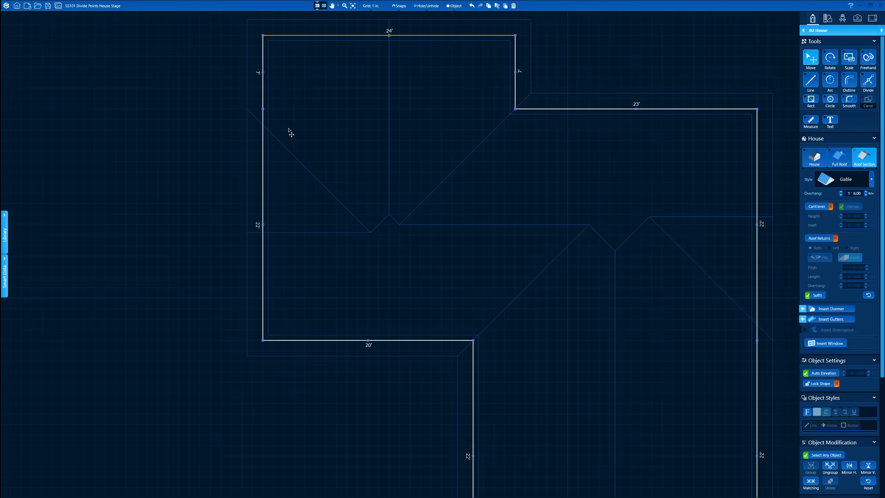
middle_drag(585, 201, 492, 210)
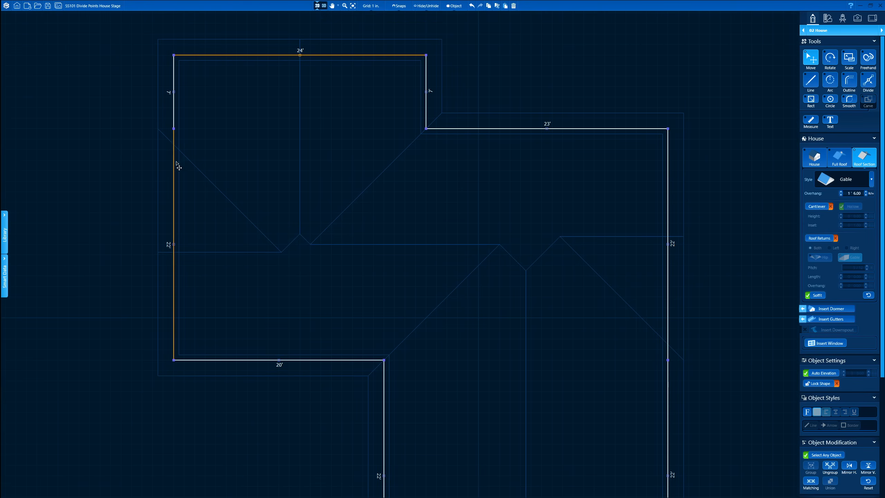
scroll(176, 166, up, 2)
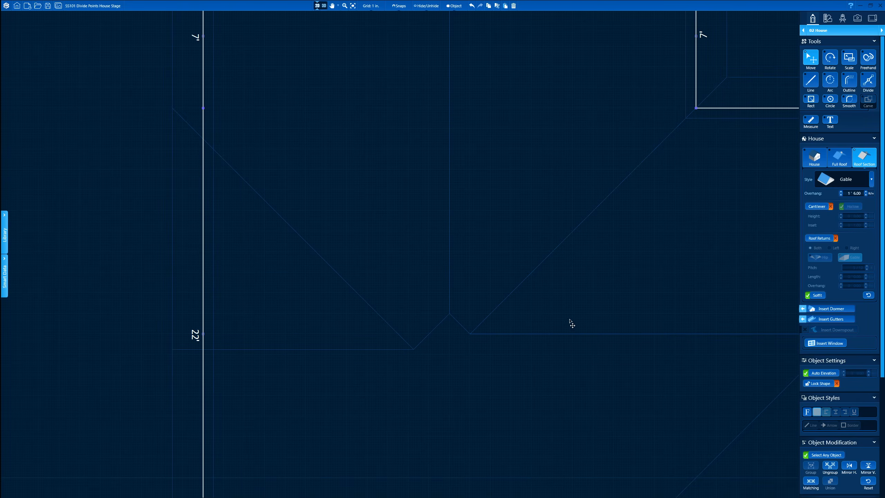
scroll(420, 271, down, 3)
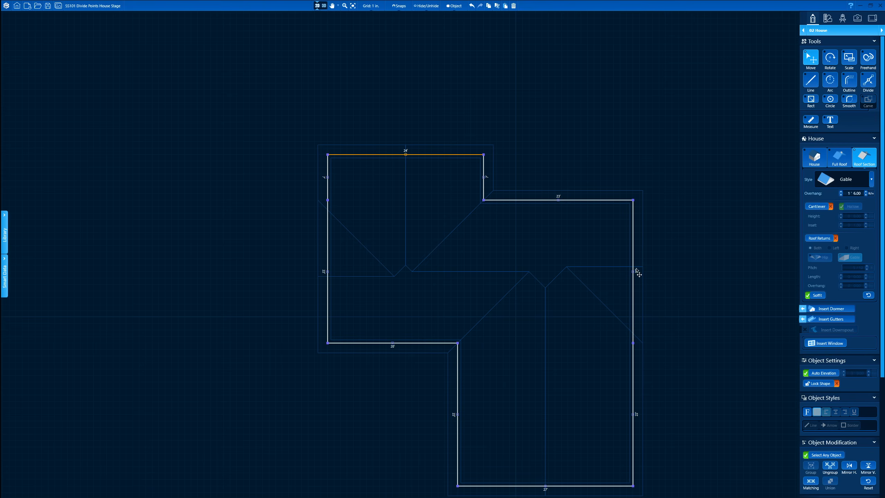
scroll(350, 273, up, 2)
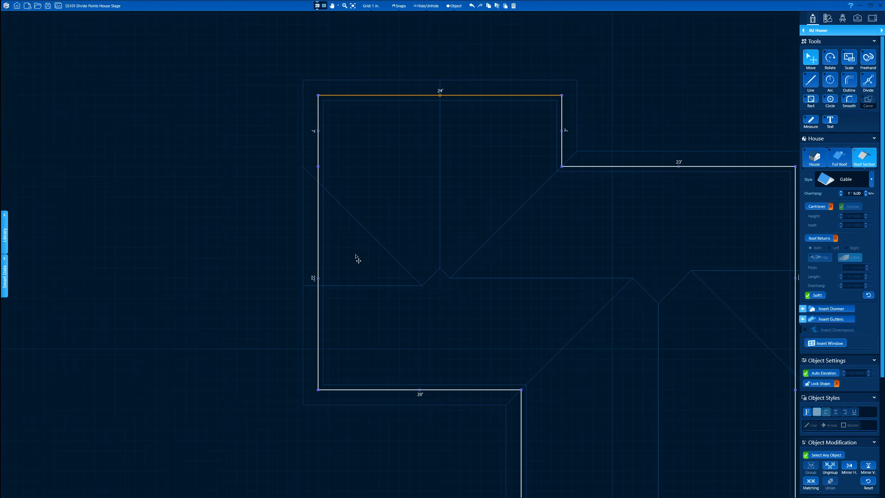
scroll(355, 277, up, 3)
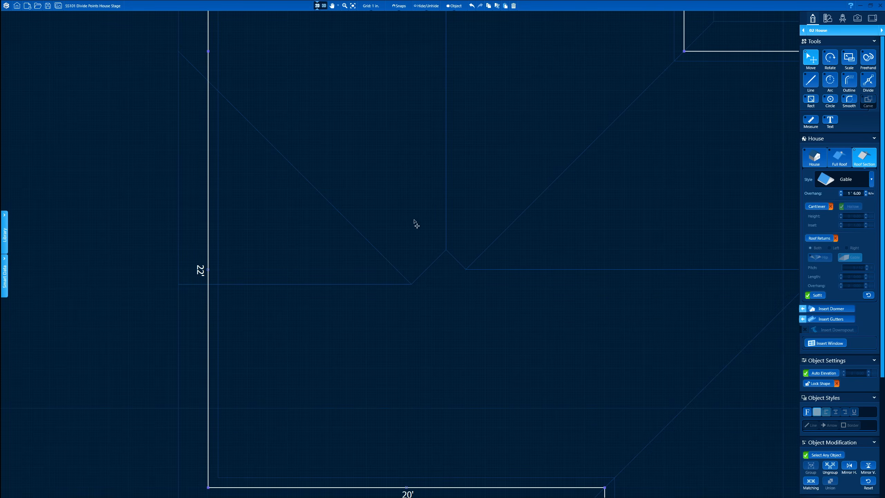
middle_drag(343, 125, 350, 258)
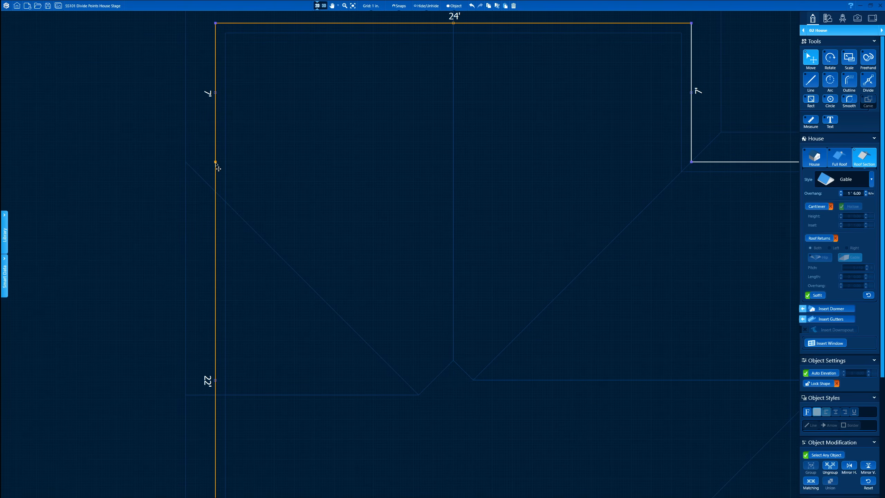
Move the left edge's dividing point straight up to 5' 7" from the upper corner and compare the left gable ridge with the main ridge
mouse_move(218, 168)
mouse_down()
mouse_move(218, 159)
mouse_move(226, 168)
mouse_move(216, 163)
mouse_move(222, 137)
mouse_move(217, 160)
mouse_move(217, 145)
mouse_move(217, 152)
mouse_up()
key(ctrl+z)
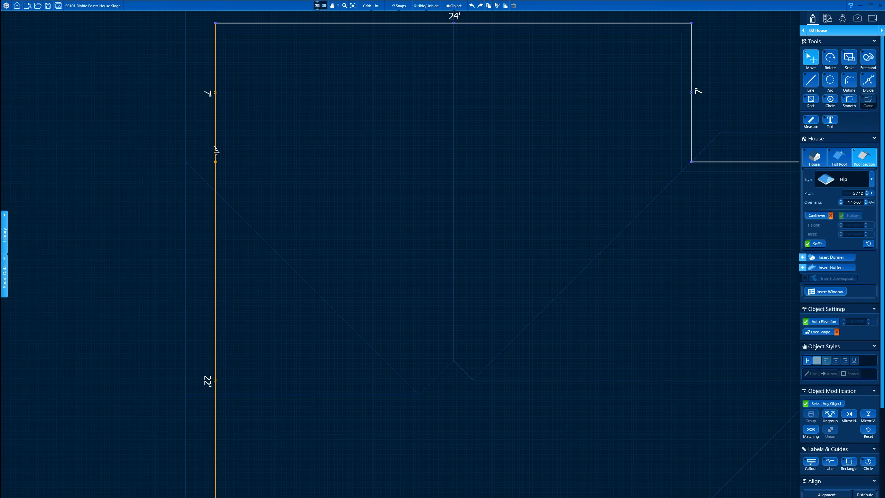
drag(218, 166, 214, 134)
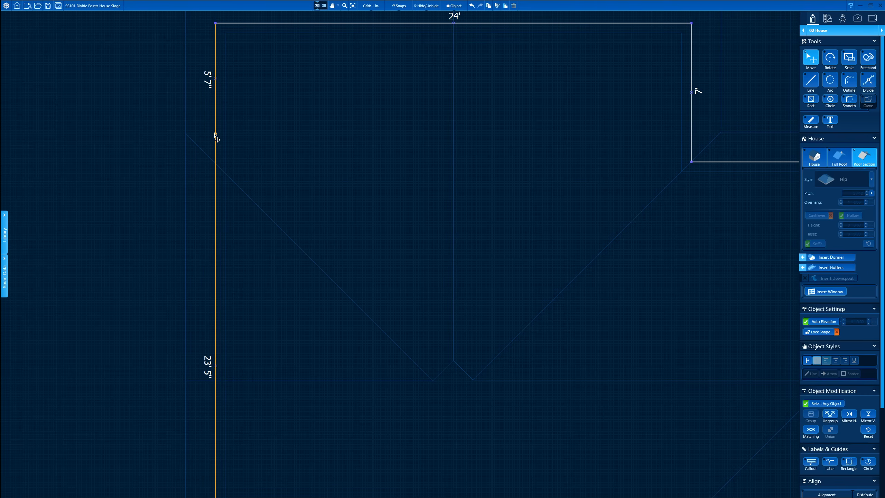
scroll(463, 387, up, 5)
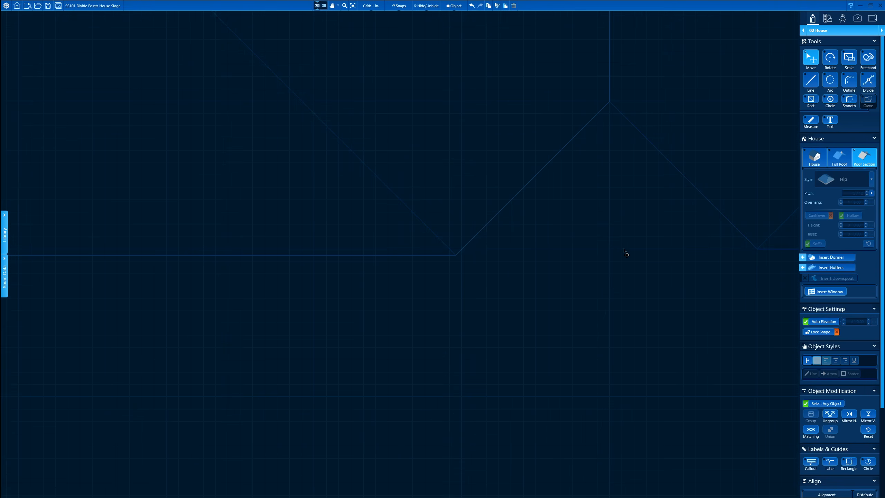
scroll(763, 252, up, 4)
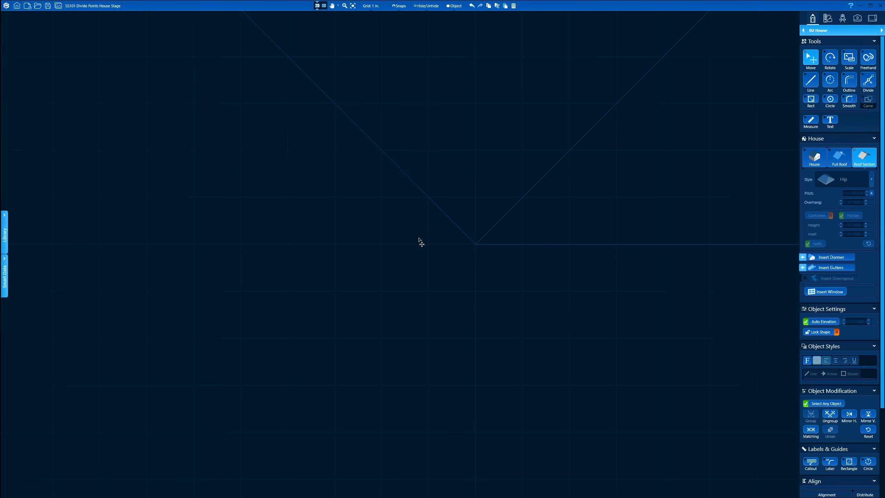
scroll(540, 241, down, 3)
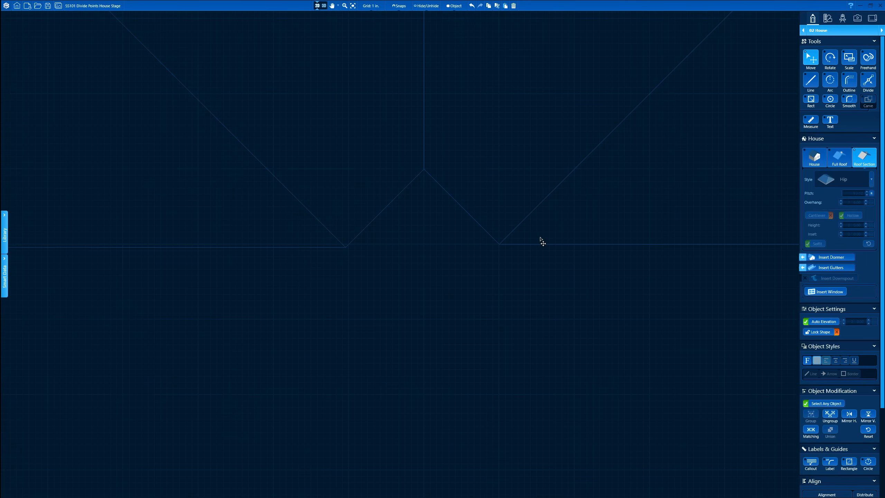
scroll(194, 133, down, 3)
Fine-tune the left edge's dividing point to 5' 6" from the upper corner to align the left gable ridge with the main ridge
middle_drag(137, 46, 355, 243)
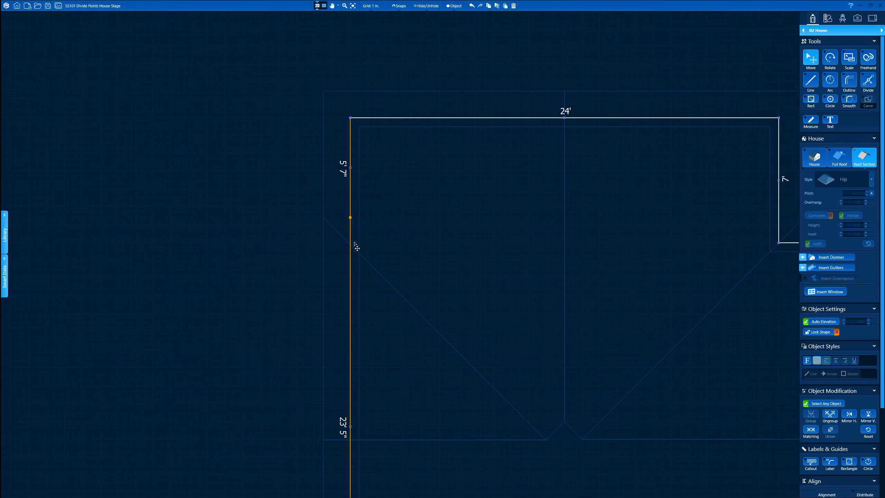
scroll(325, 199, up, 5)
drag(432, 287, 433, 280)
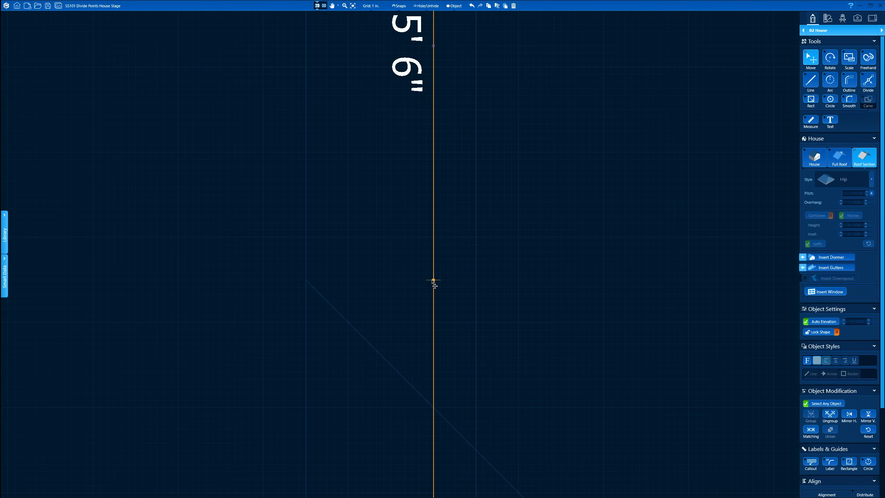
scroll(432, 285, down, 6)
middle_drag(446, 275, 298, 132)
scroll(411, 276, up, 2)
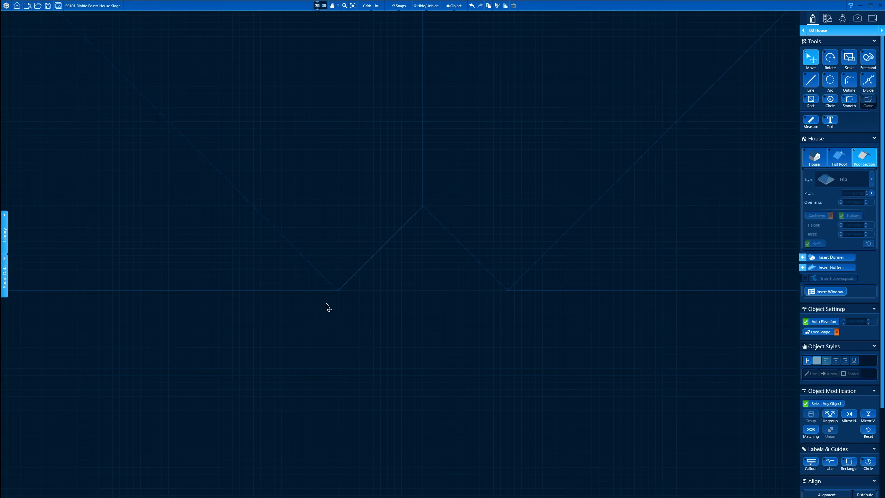
Move the right edge's dividing point straight down to 23' 5" from the upper corner, redoing the first attempt, and check the ridge alignment
scroll(541, 294, down, 5)
middle_drag(549, 306, 225, 274)
scroll(324, 260, up, 6)
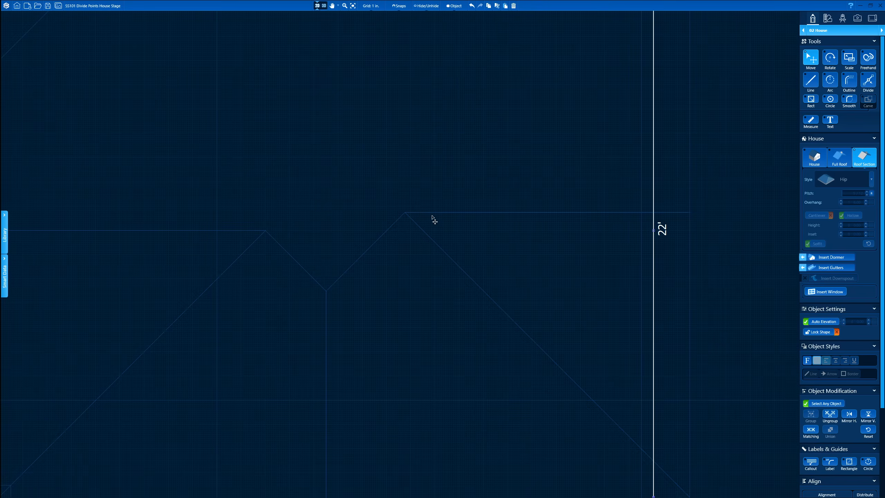
scroll(545, 245, down, 2)
middle_drag(532, 194, 473, 59)
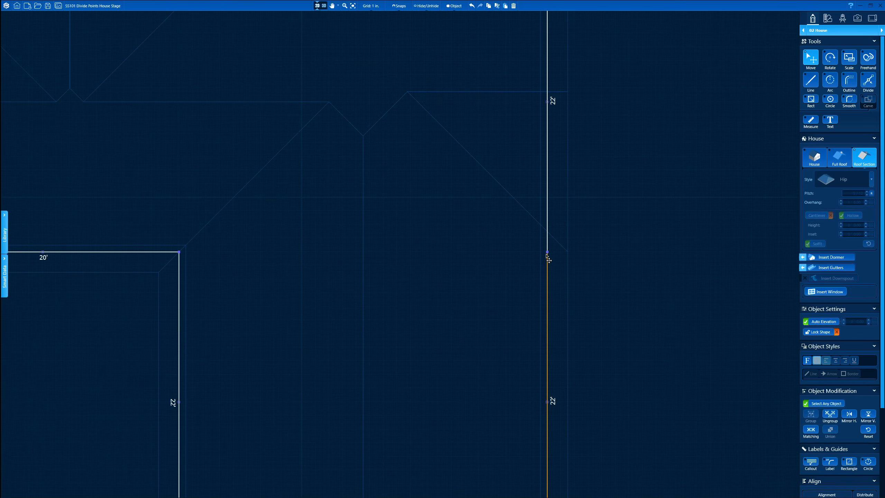
drag(547, 252, 547, 271)
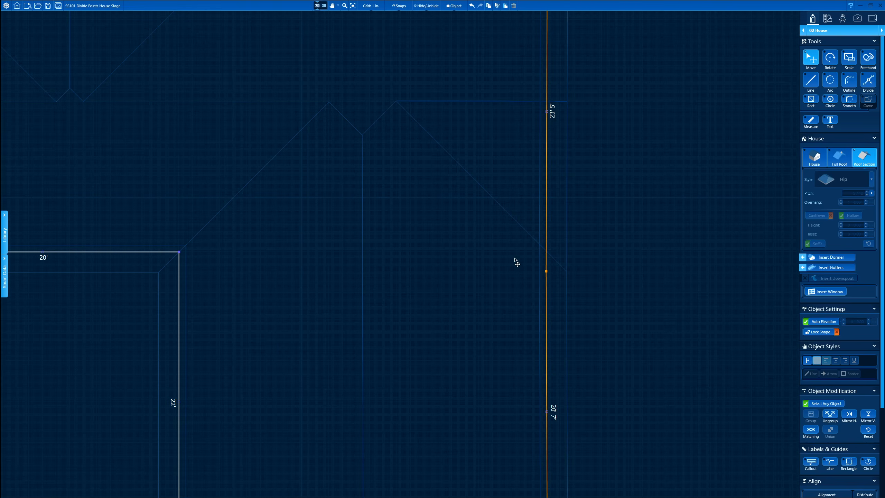
middle_drag(505, 262, 485, 262)
key(ctrl+z)
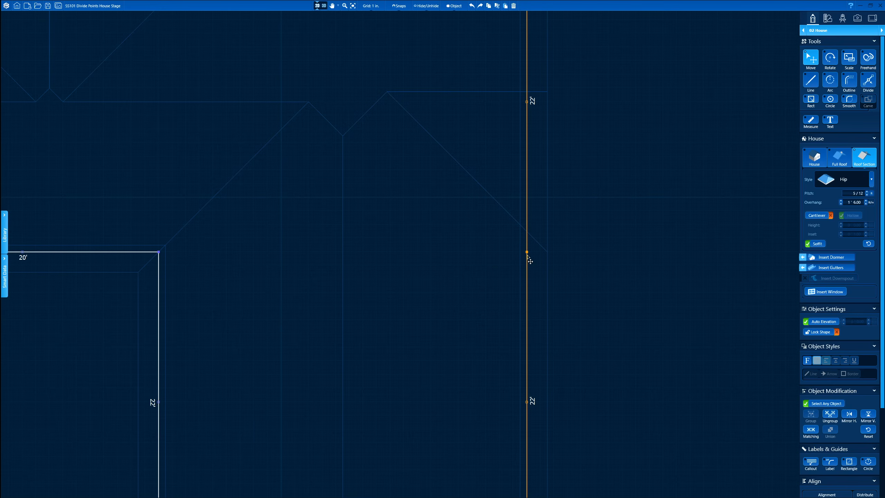
drag(527, 253, 527, 272)
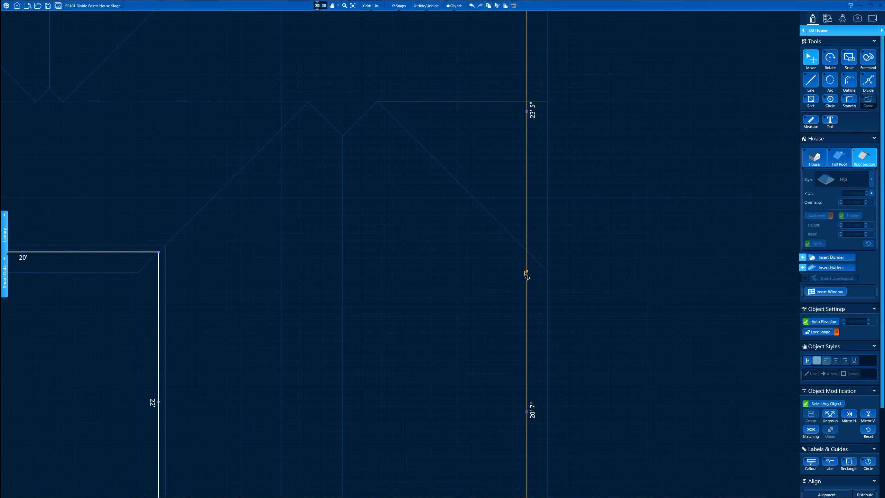
scroll(380, 128, up, 8)
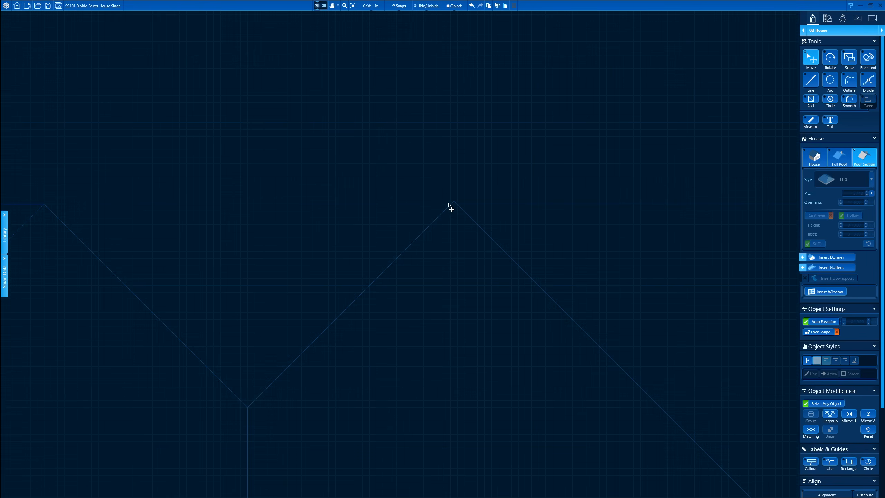
Move the right edge's dividing point straight down to 23' 6" from the upper corner and check the right gable ridge against the main ridge
scroll(453, 206, down, 8)
scroll(503, 309, up, 8)
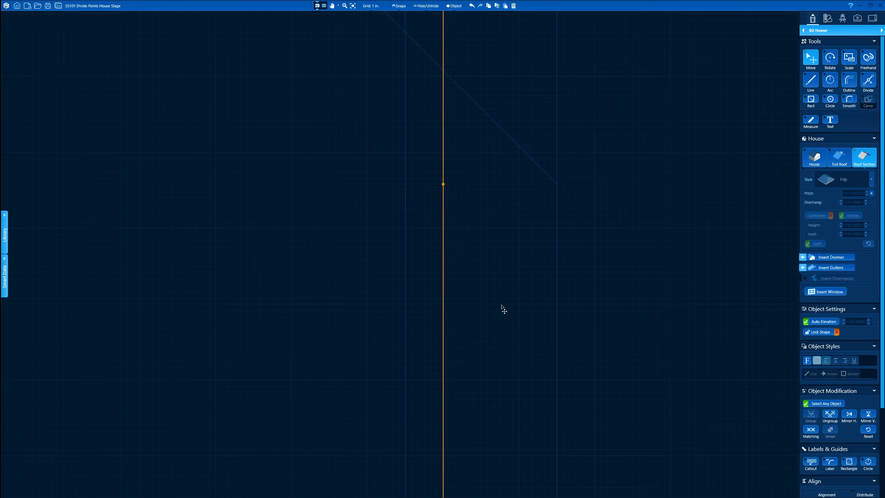
scroll(432, 194, up, 1)
drag(455, 191, 455, 204)
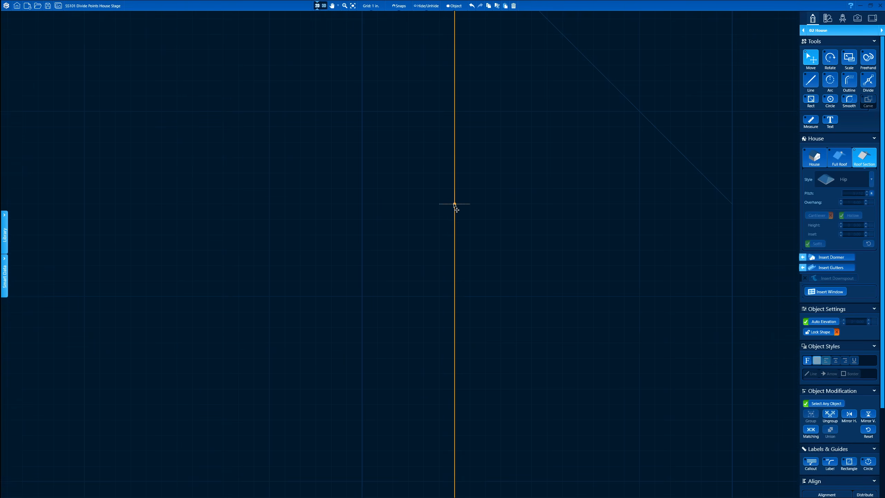
scroll(385, 181, down, 5)
scroll(345, 103, up, 8)
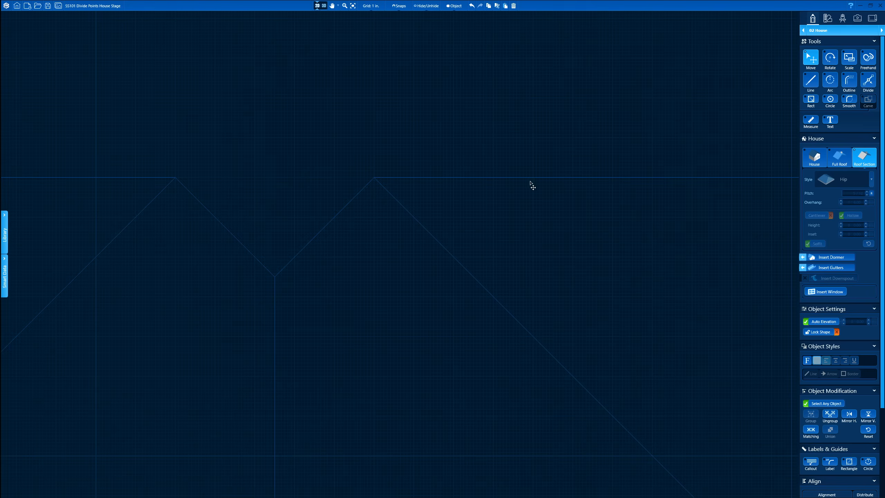
Switch to the 3D view and examine where both side gable ridges meet the main ridge
scroll(134, 168, down, 10)
middle_drag(324, 93, 402, 111)
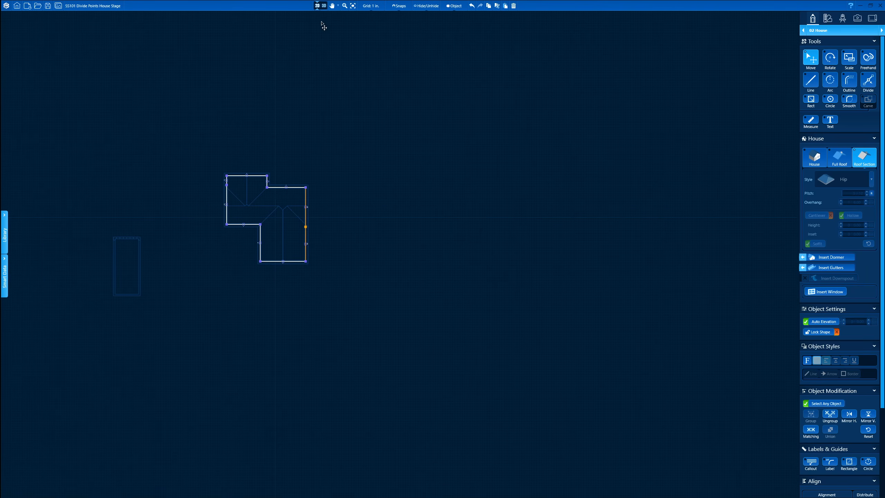
click(323, 6)
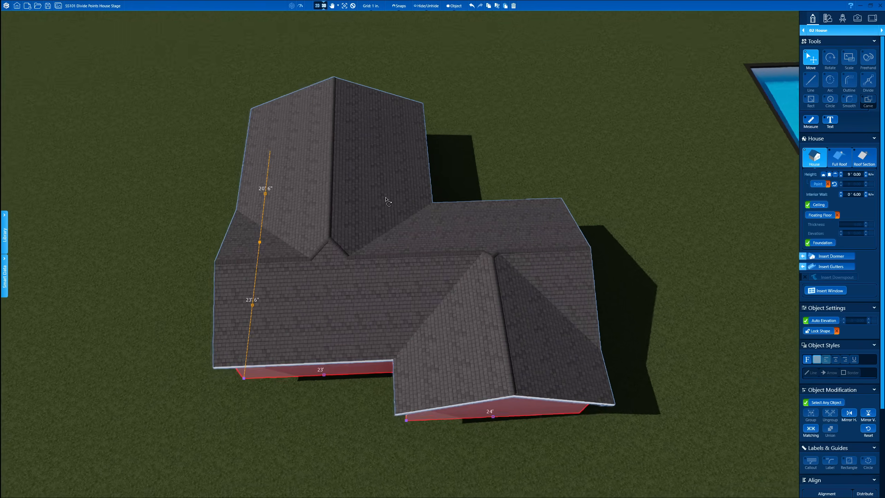
mouse_move(437, 170)
right_down()
mouse_move(443, 160)
mouse_move(416, 206)
mouse_move(432, 175)
right_up()
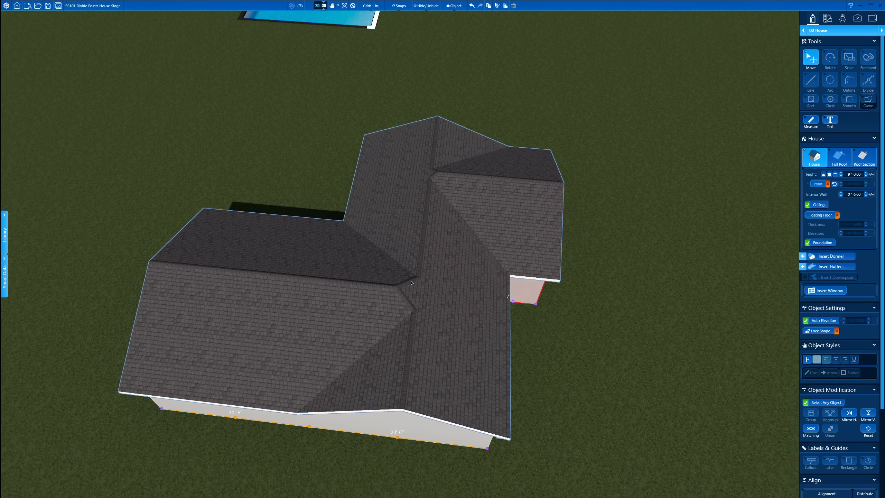
right_drag(410, 282, 359, 268)
Select both slopes of the shorter side gable, change the pitch unit to degrees and set the pitch to 21.0°
click(507, 261)
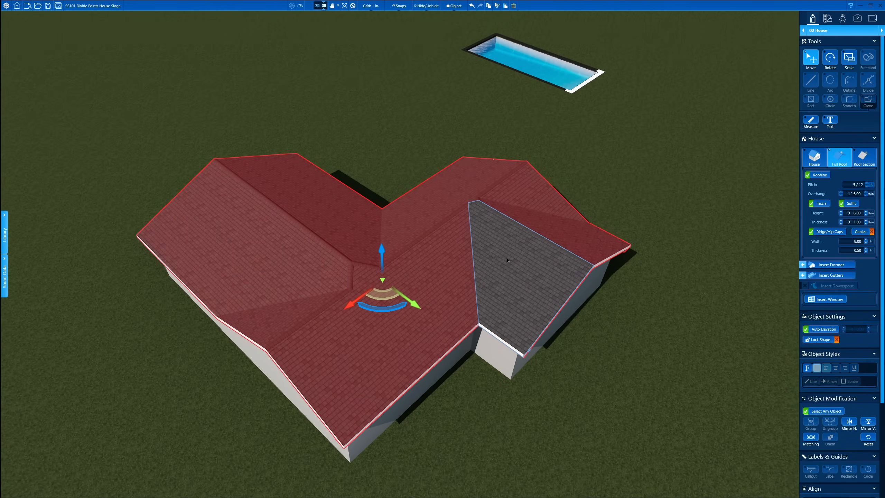
right_drag(512, 250, 430, 324)
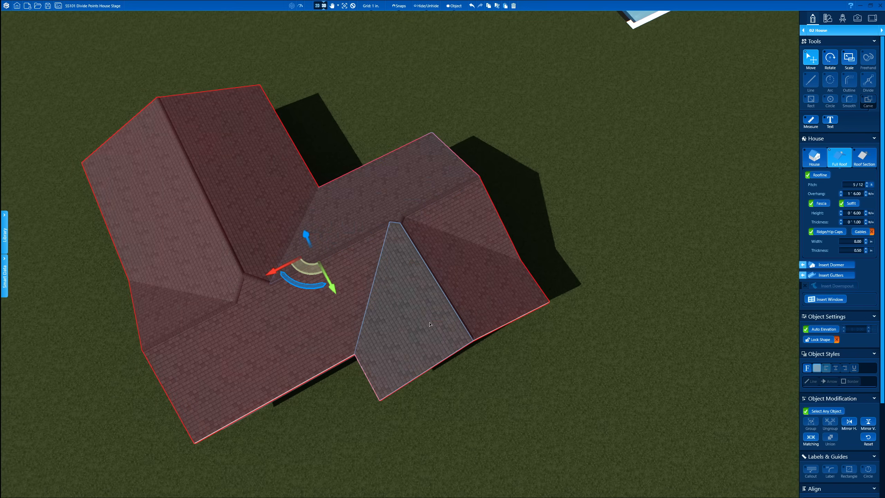
click(421, 306)
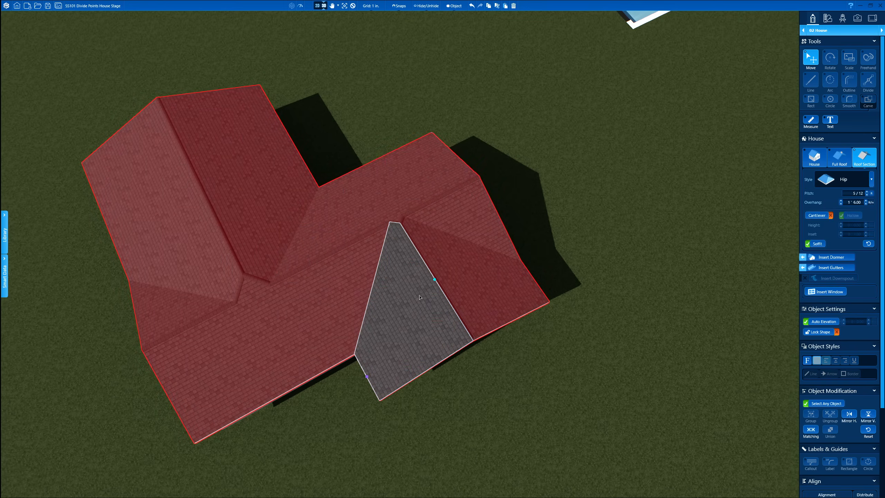
click(455, 285)
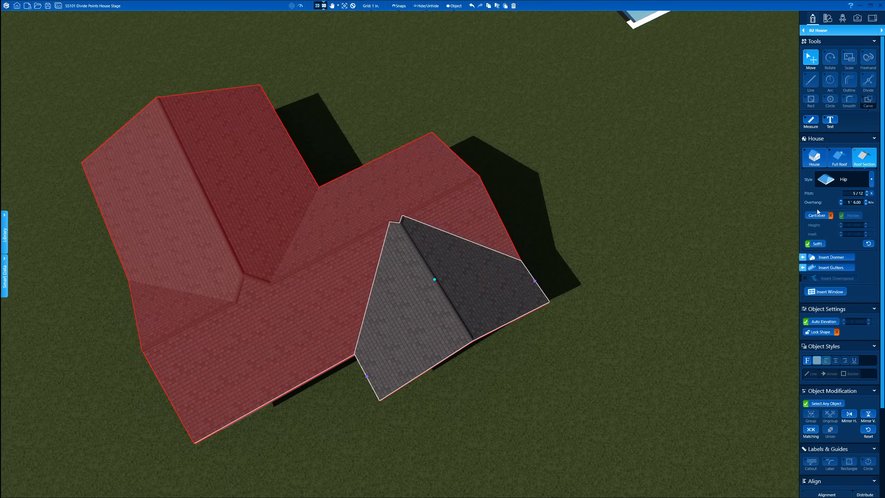
click(866, 195)
right_drag(627, 223, 569, 192)
scroll(570, 192, up, 5)
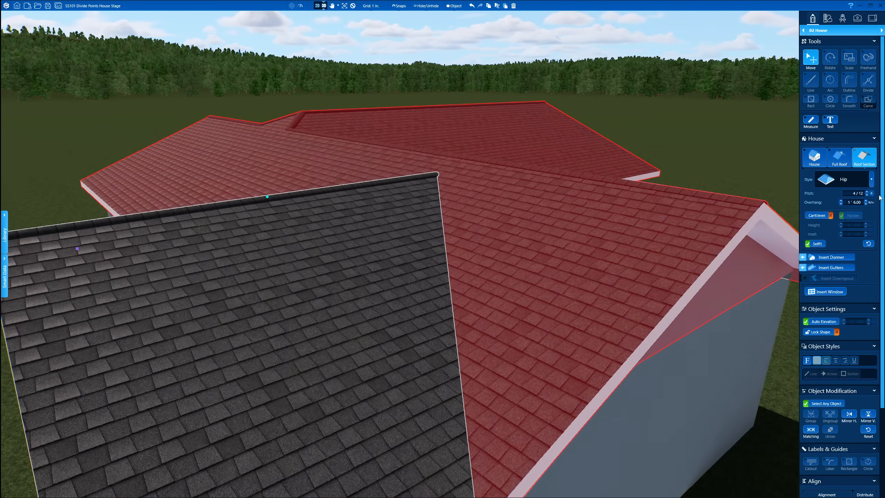
click(867, 192)
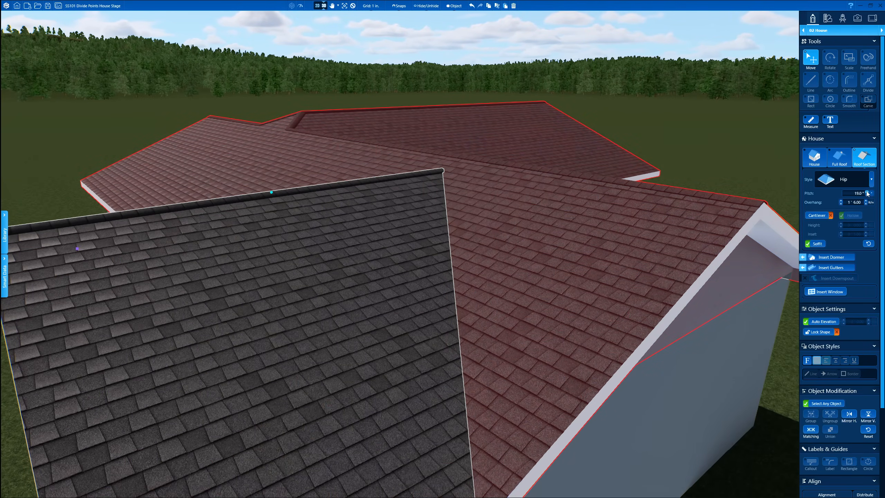
right_drag(658, 196, 298, 248)
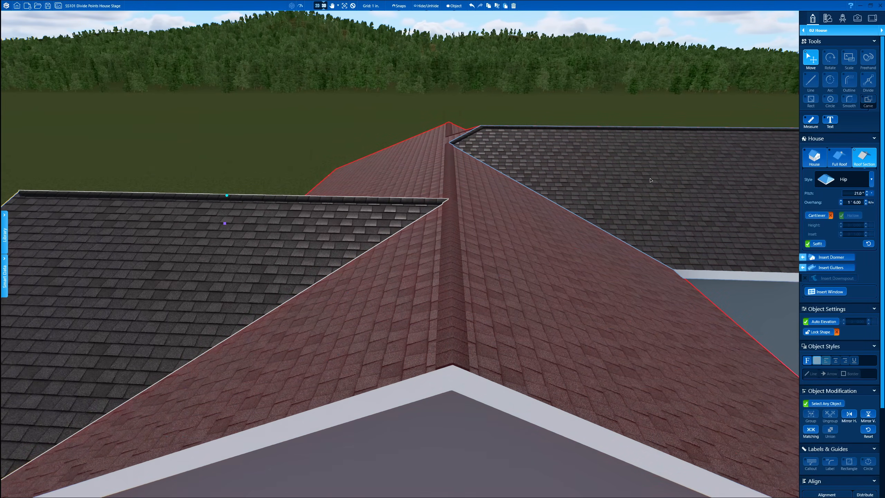
Select both slopes of the longer side gable and set their pitch to 21.0°
click(599, 178)
scroll(599, 178, down, 2)
right_drag(592, 174, 519, 216)
scroll(514, 212, down, 4)
middle_drag(514, 212, 472, 280)
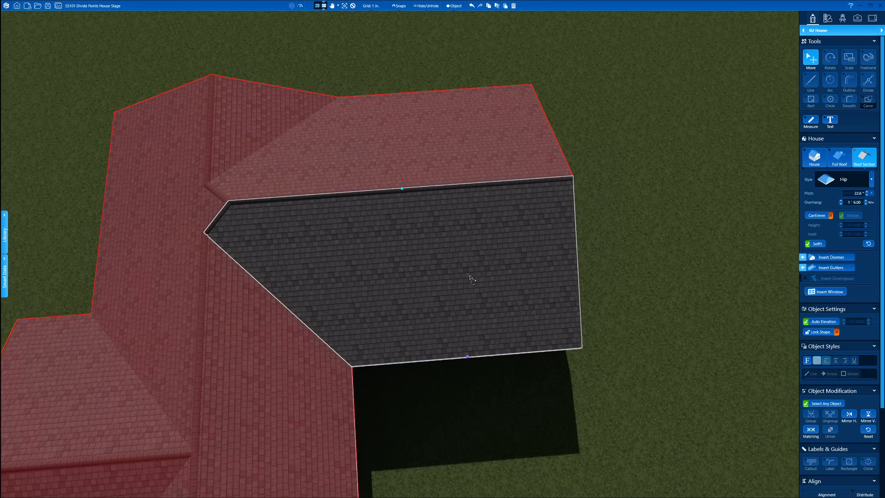
right_drag(473, 280, 438, 263)
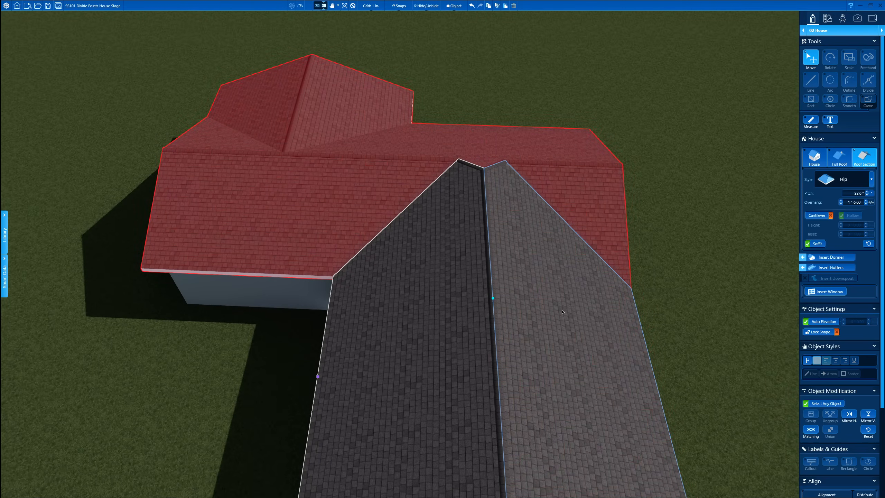
click(562, 311)
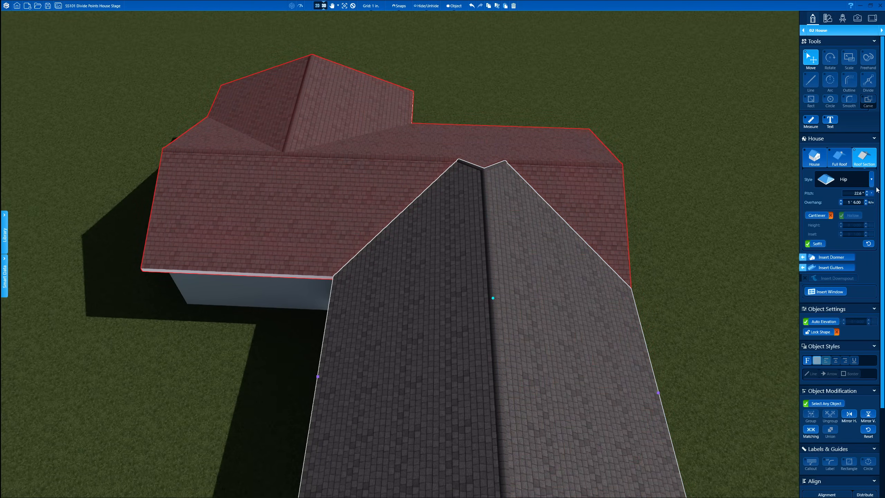
click(849, 195)
key(Return)
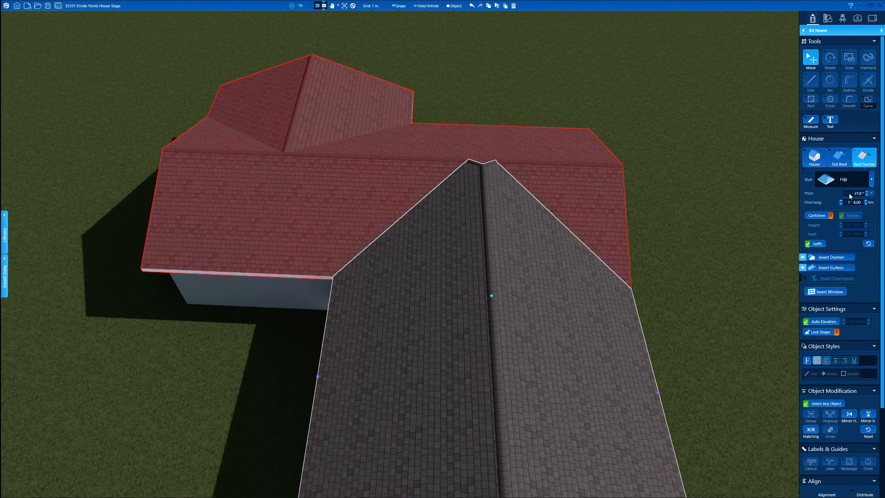
Lower the longer side gable's pitch to 19.0°, compare its ridge with the main ridge and clear the selection
right_drag(588, 223, 554, 230)
middle_drag(590, 276, 566, 202)
right_drag(566, 202, 882, 191)
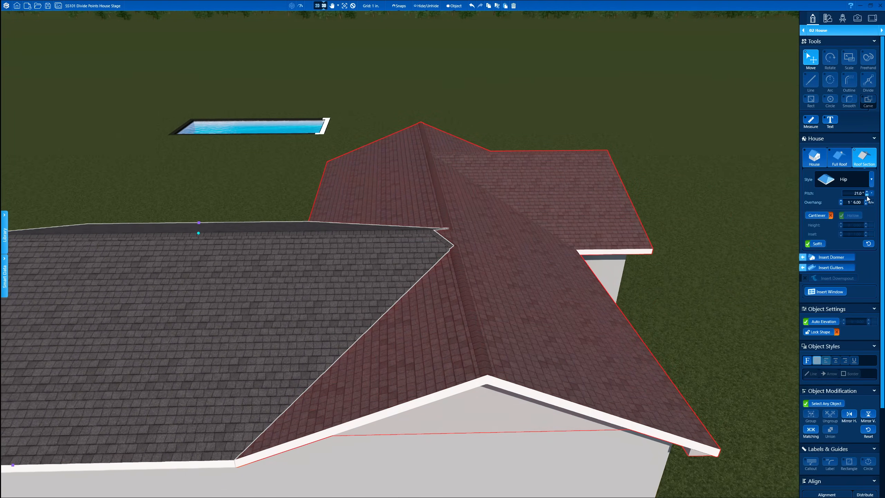
click(866, 195)
click(866, 195)
right_drag(618, 249, 571, 223)
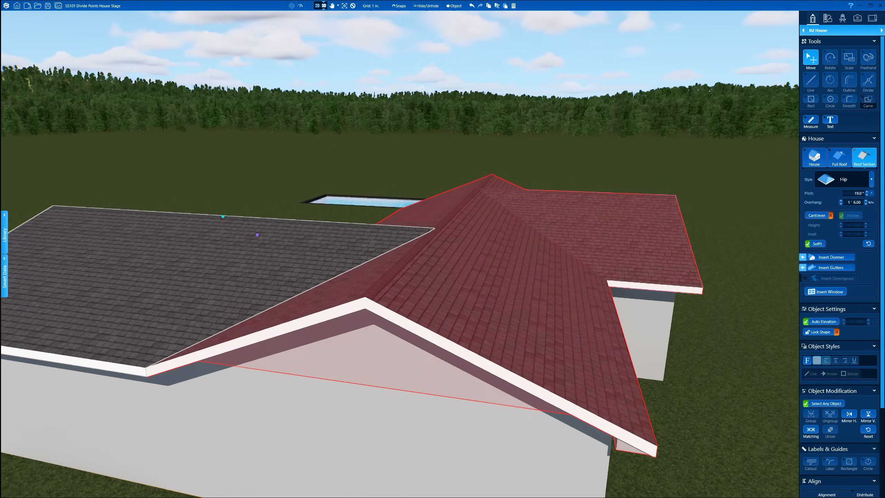
right_click(536, 264)
right_drag(536, 265, 435, 339)
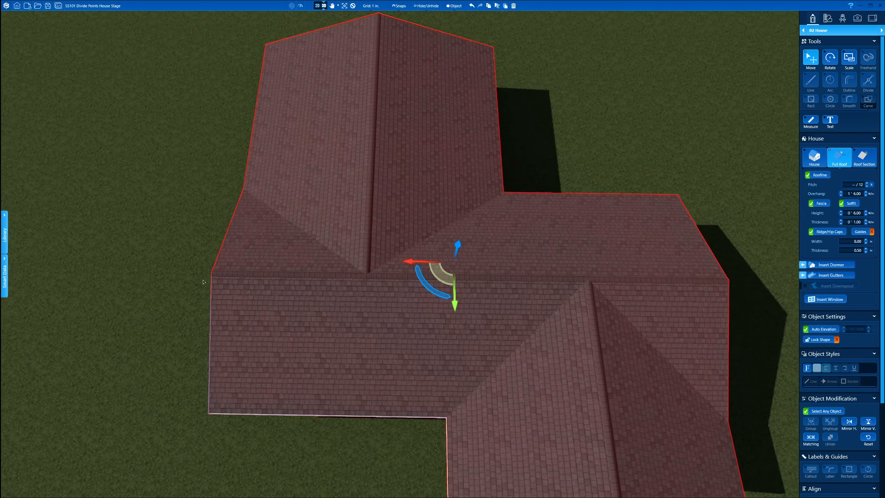
click(352, 6)
Examine the finished roof from all sides of the house, checking the side gable ridges, valleys and divided wall edges
scroll(446, 269, down, 3)
right_drag(446, 270, 297, 337)
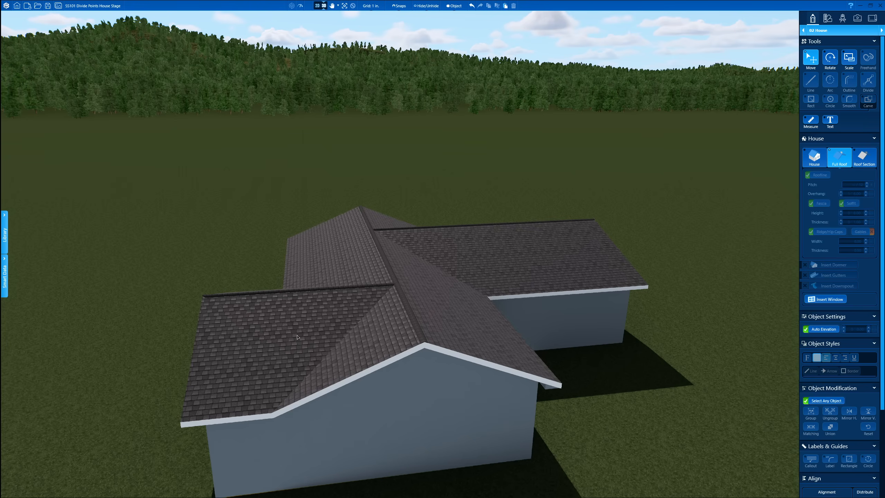
middle_drag(376, 325, 311, 318)
middle_drag(287, 319, 331, 297)
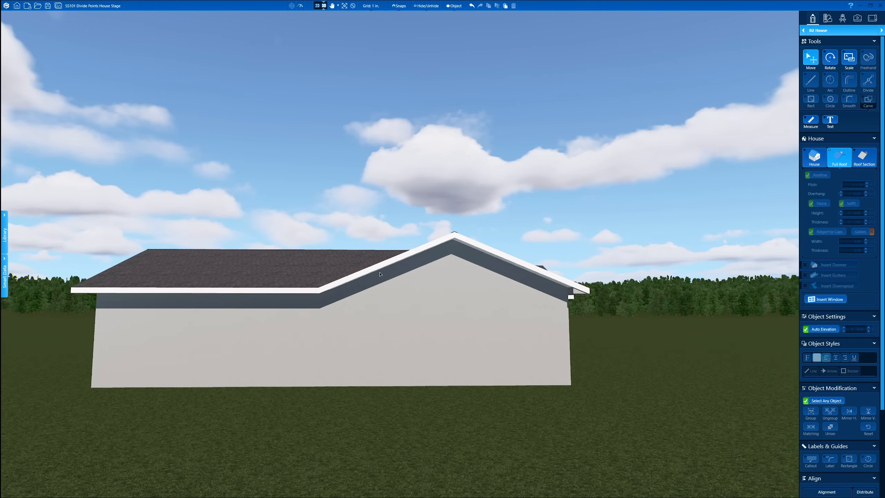
middle_drag(378, 264, 352, 331)
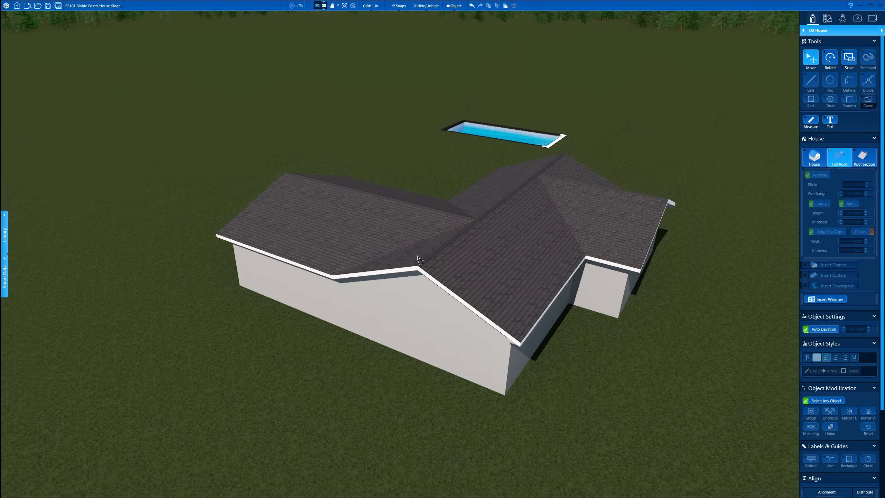
middle_drag(369, 267, 395, 238)
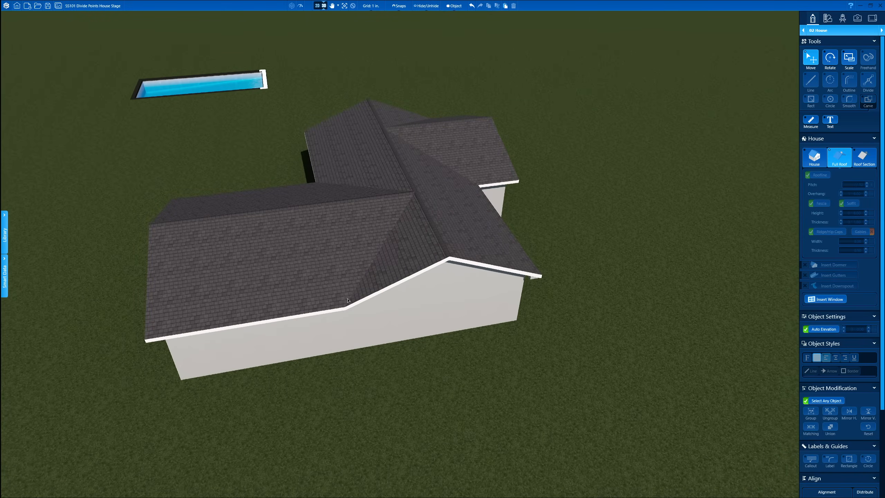
middle_drag(331, 236, 477, 261)
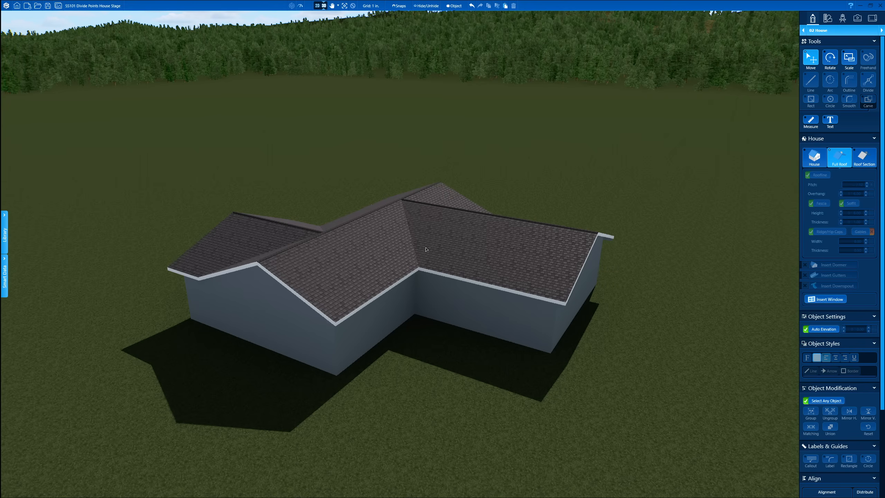
middle_drag(319, 252, 359, 245)
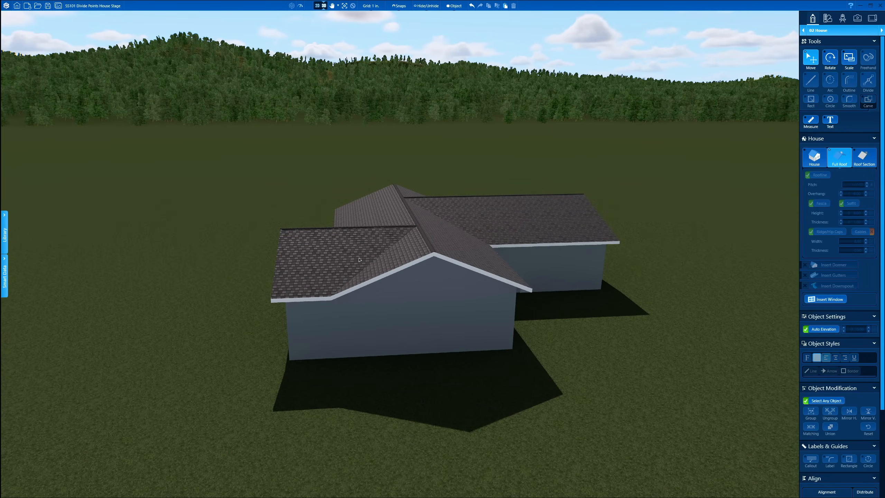
mouse_move(359, 259)
middle_down()
mouse_move(362, 241)
mouse_move(336, 267)
mouse_move(357, 256)
middle_up()
click(363, 240)
right_drag(328, 237, 382, 237)
click(353, 7)
middle_drag(329, 189, 475, 189)
scroll(398, 281, up, 2)
scroll(398, 282, up, 3)
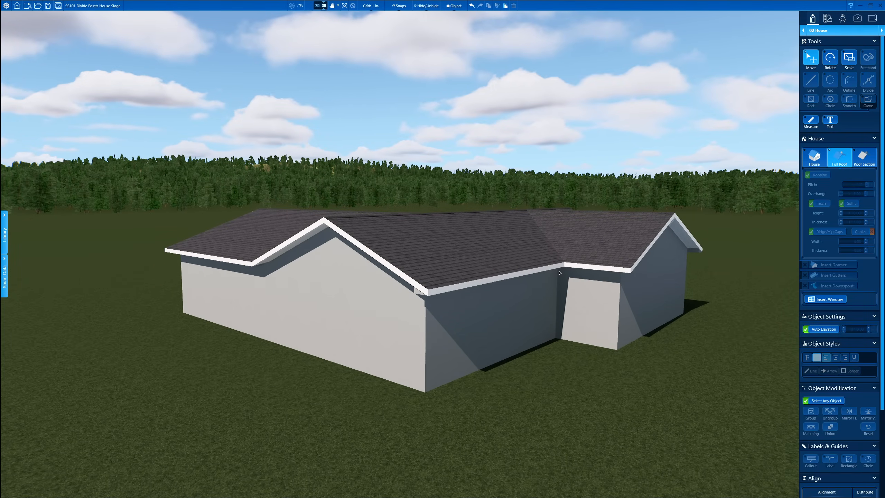
middle_drag(559, 272, 523, 276)
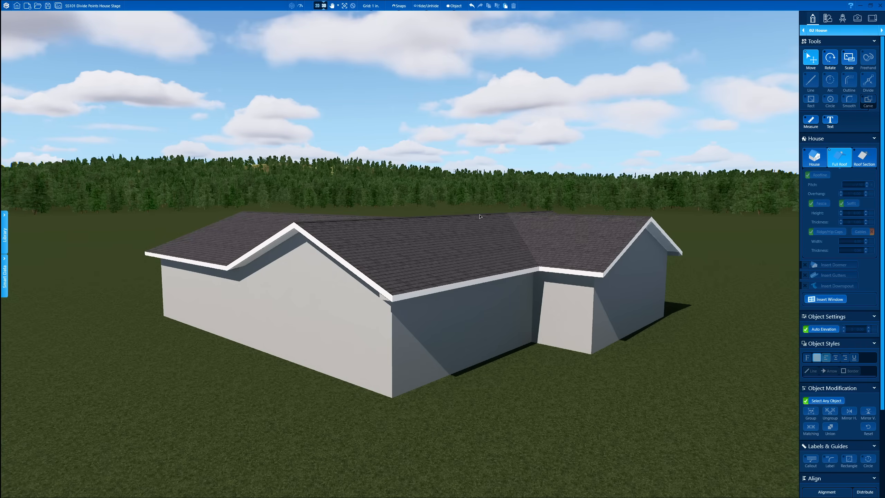
right_drag(413, 239, 540, 220)
middle_drag(502, 228, 544, 217)
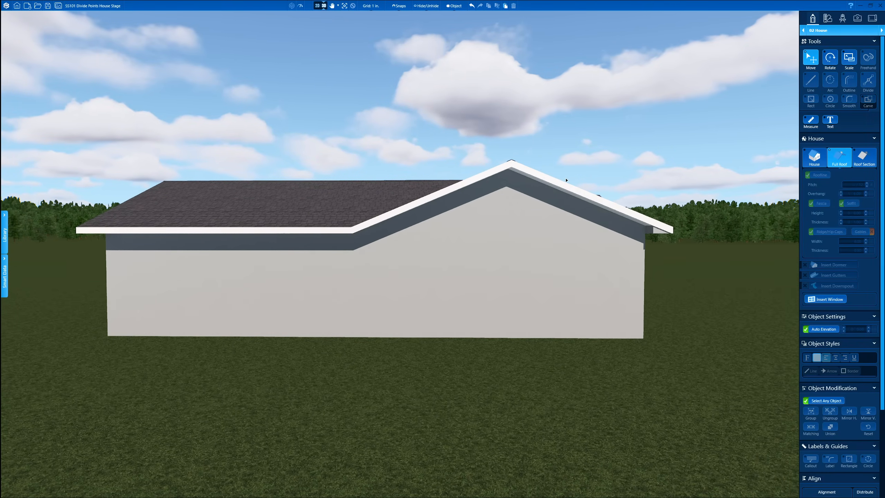
right_drag(548, 175, 462, 214)
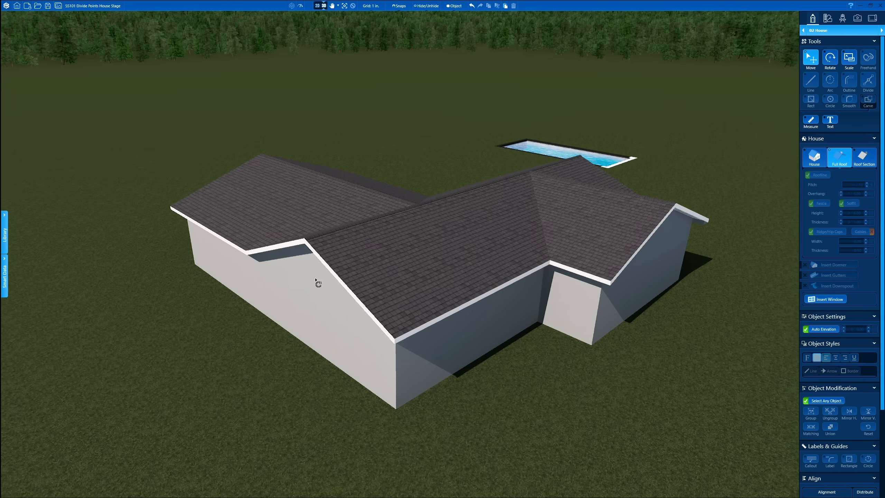
middle_drag(315, 279, 350, 270)
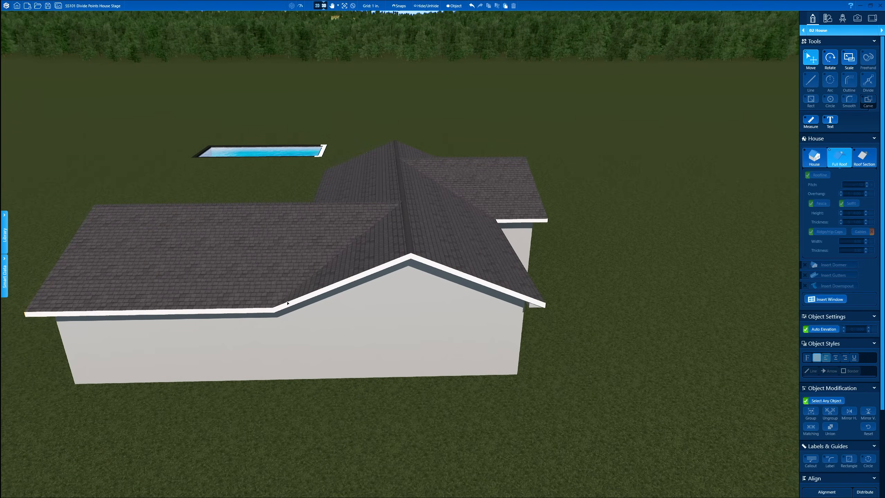
middle_drag(287, 302, 314, 291)
middle_drag(425, 264, 338, 297)
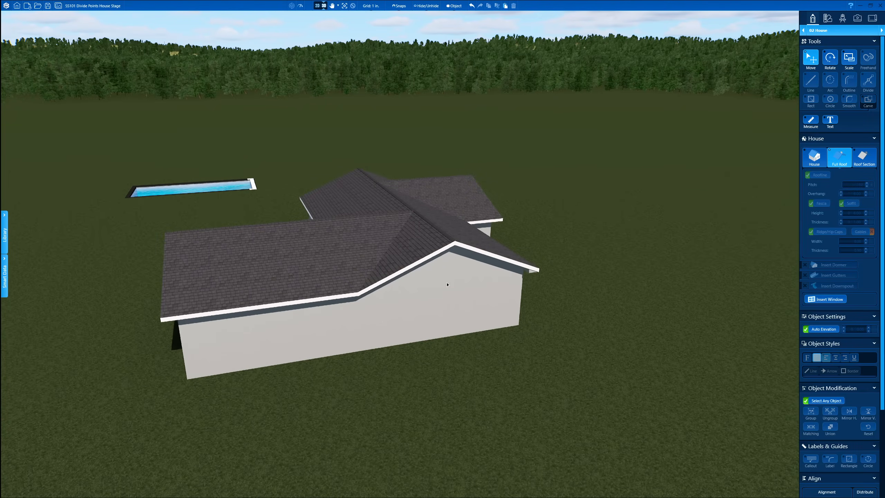
middle_drag(497, 230, 437, 316)
scroll(442, 288, up, 4)
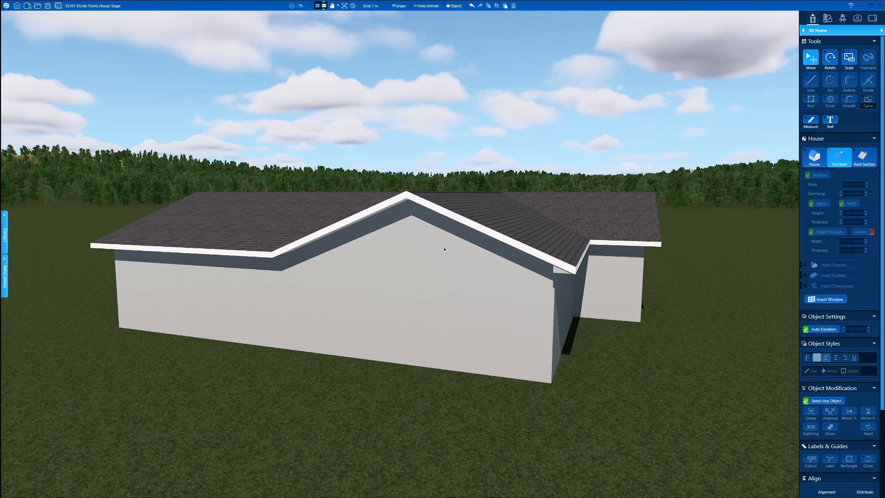
scroll(444, 248, down, 3)
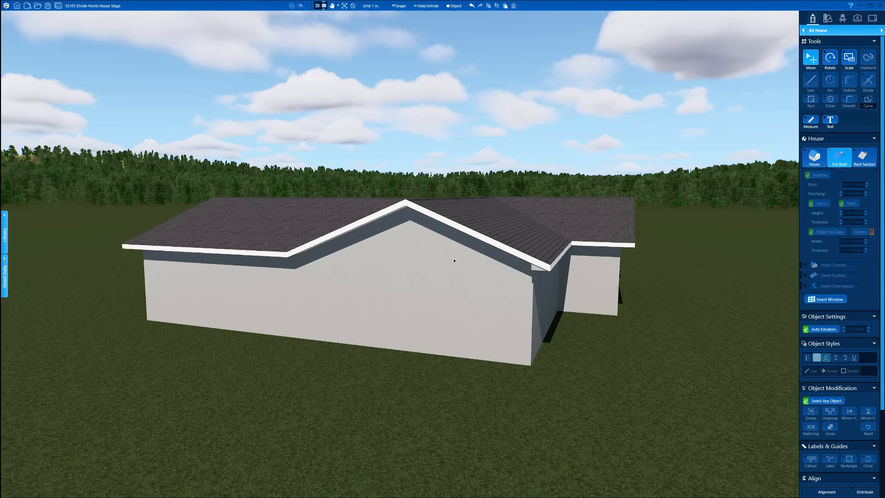
mouse_move(454, 261)
middle_down()
mouse_move(474, 259)
mouse_move(467, 251)
middle_up()
right_drag(467, 251, 493, 263)
middle_drag(493, 262, 495, 261)
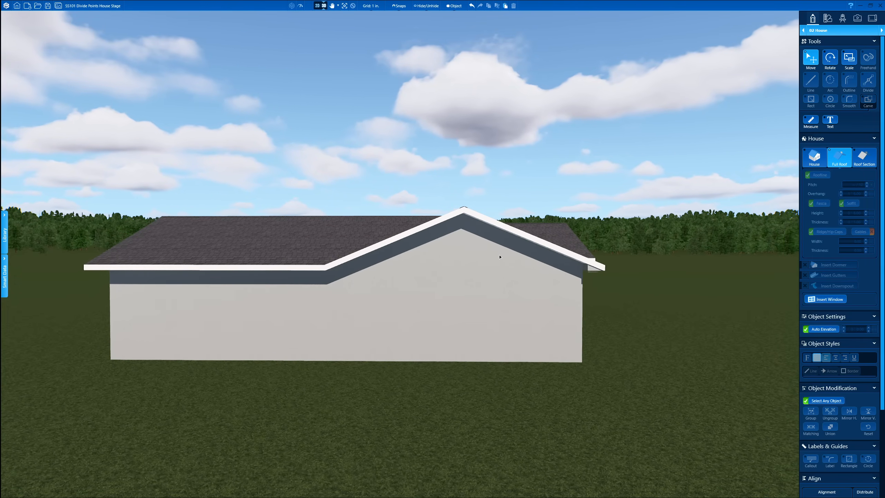
right_drag(499, 257, 532, 259)
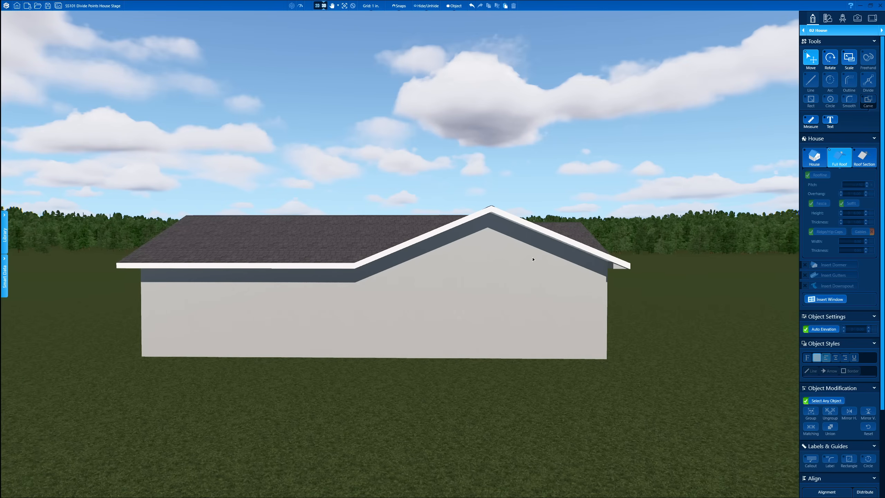